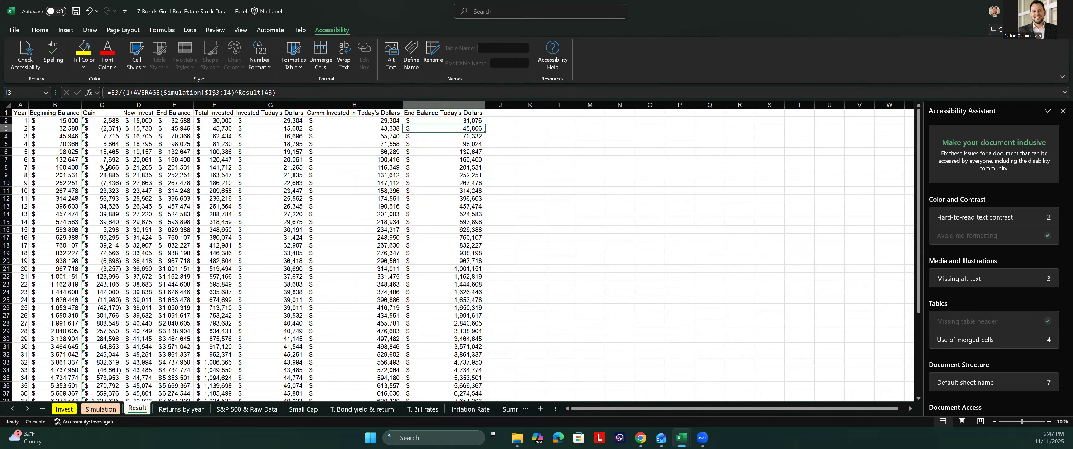
# - Insert a blank worksheet and place it directly after the Result sheet
pyautogui.rightClick(138, 408)
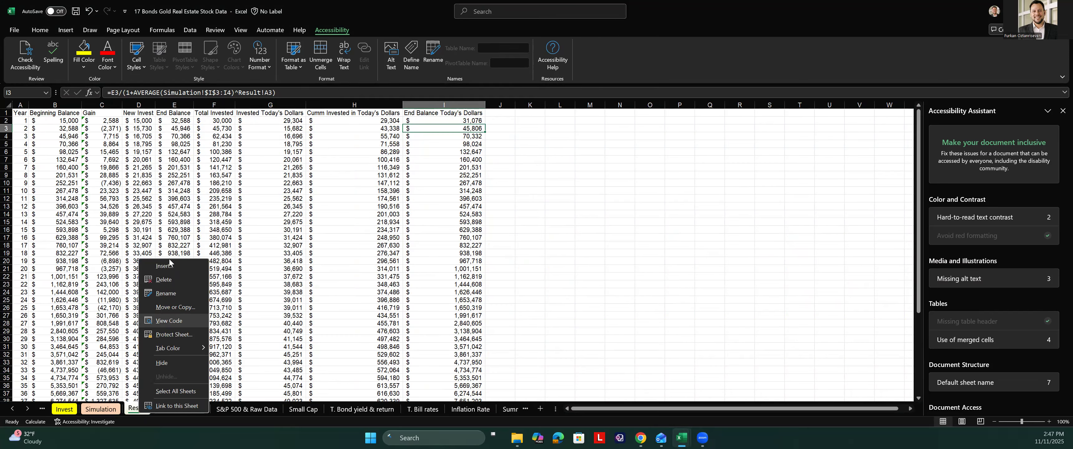
pyautogui.click(164, 265)
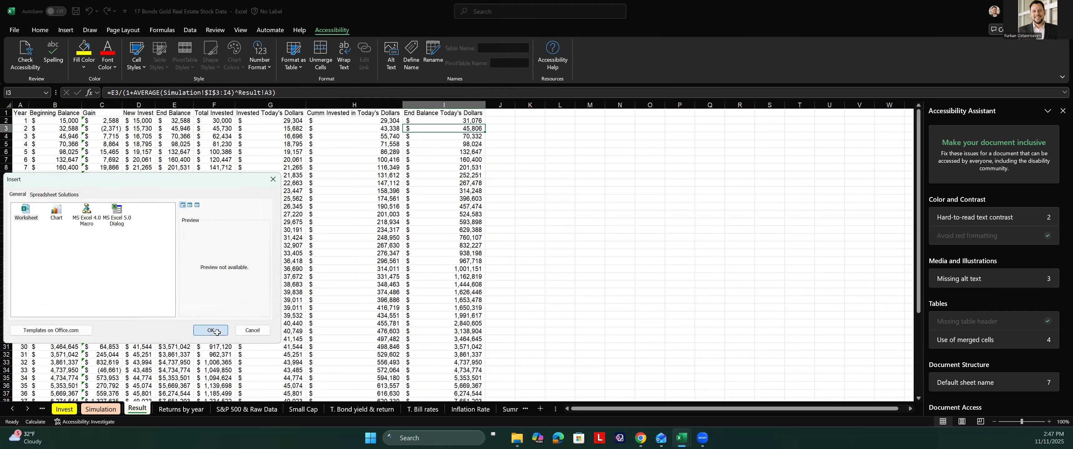
pyautogui.click(211, 330)
pyautogui.moveTo(178, 412); pyautogui.dragTo(190, 413)
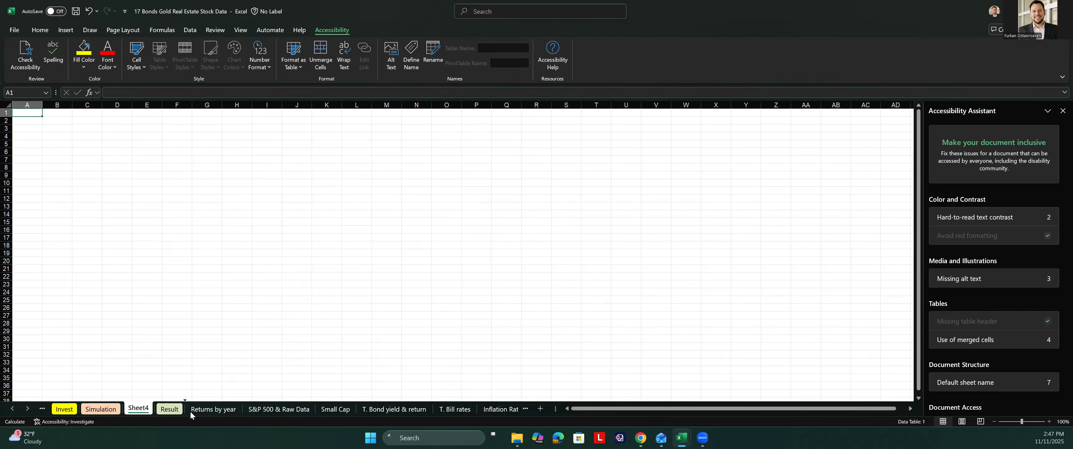
# - Rename the new worksheet as 1000 Trials
pyautogui.doubleClick(171, 410)
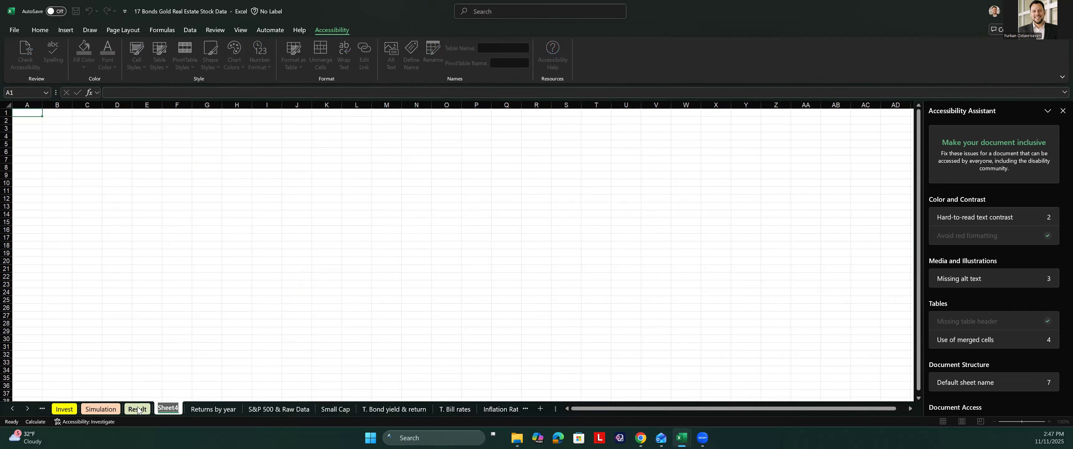
pyautogui.write('1000 Trials')
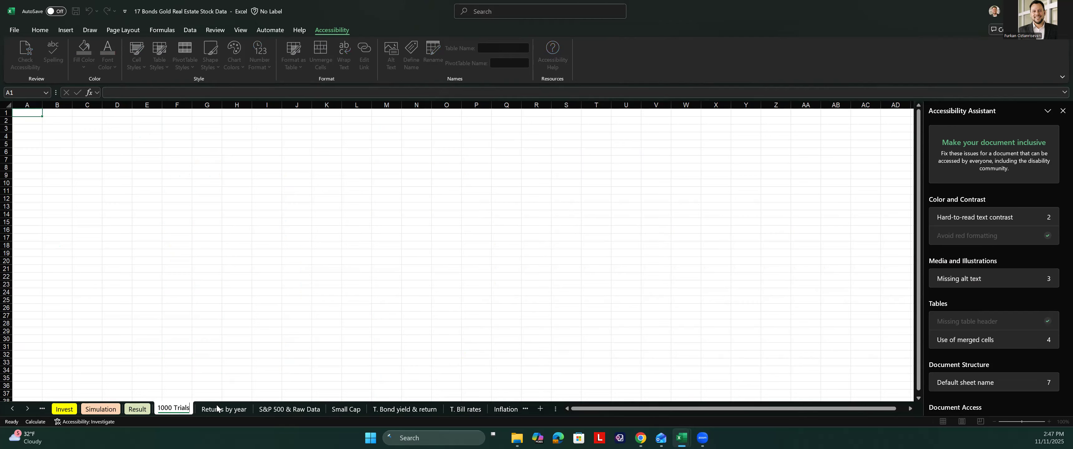
pyautogui.click(197, 347)
# - Enter the header Trial # in cell A1 and the starting trial number 1 in cell A3
pyautogui.click(28, 117)
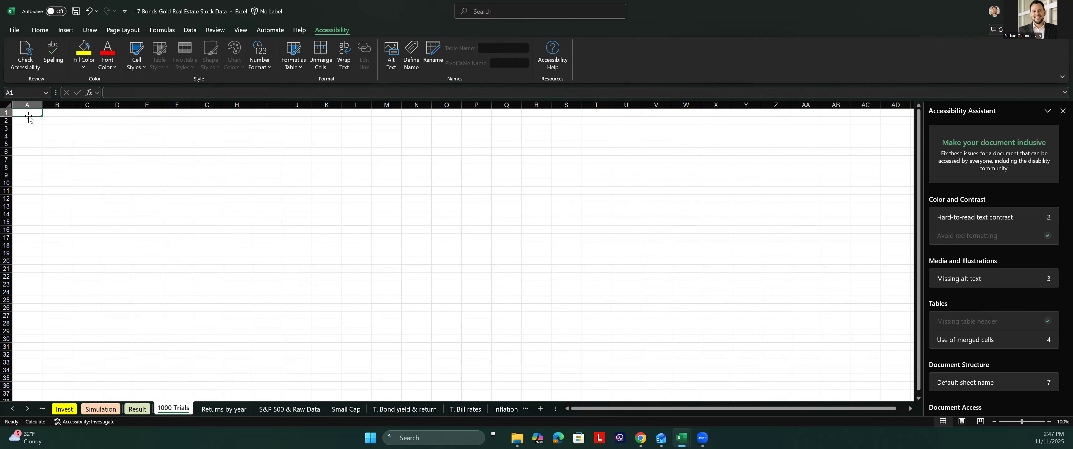
pyautogui.write('Trial #')
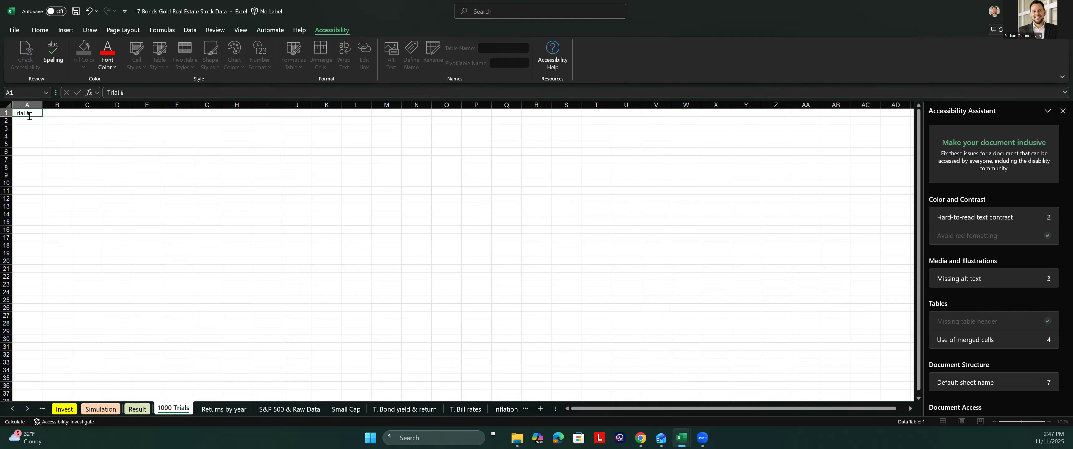
pyautogui.press('Return')
pyautogui.press('Return')
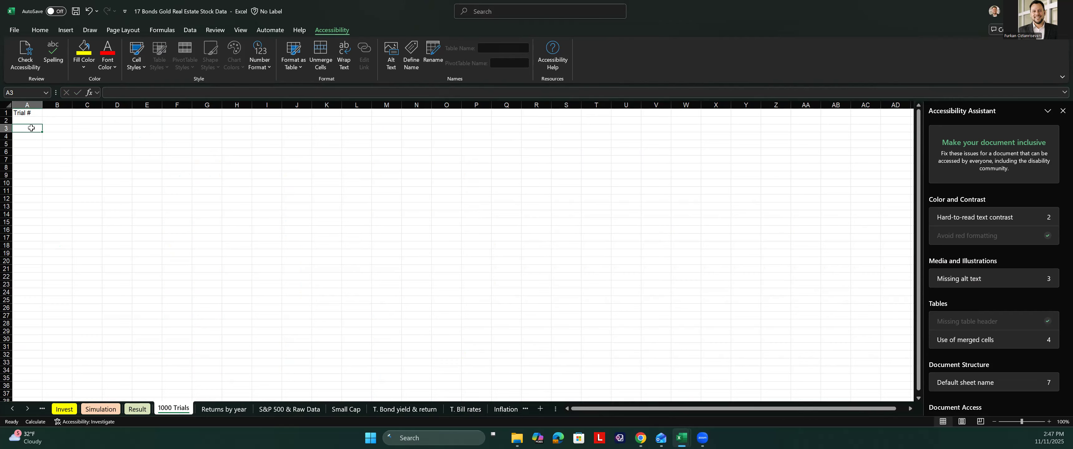
pyautogui.write('1')
pyautogui.hotkey('ctrl', 'Return')
# - Fill the trial numbers down column A from A3 as a linear series with step 1, stopping at 1000
pyautogui.click(38, 30)
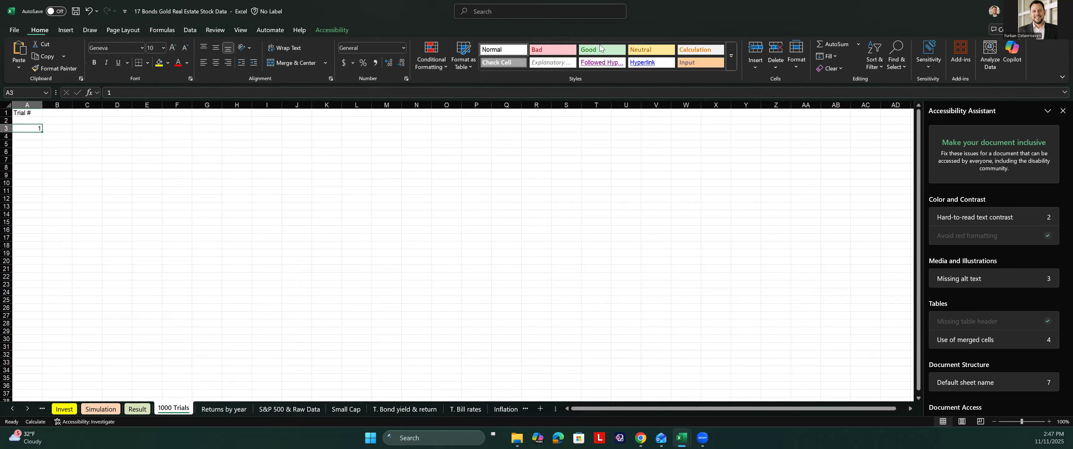
pyautogui.click(829, 57)
pyautogui.click(856, 138)
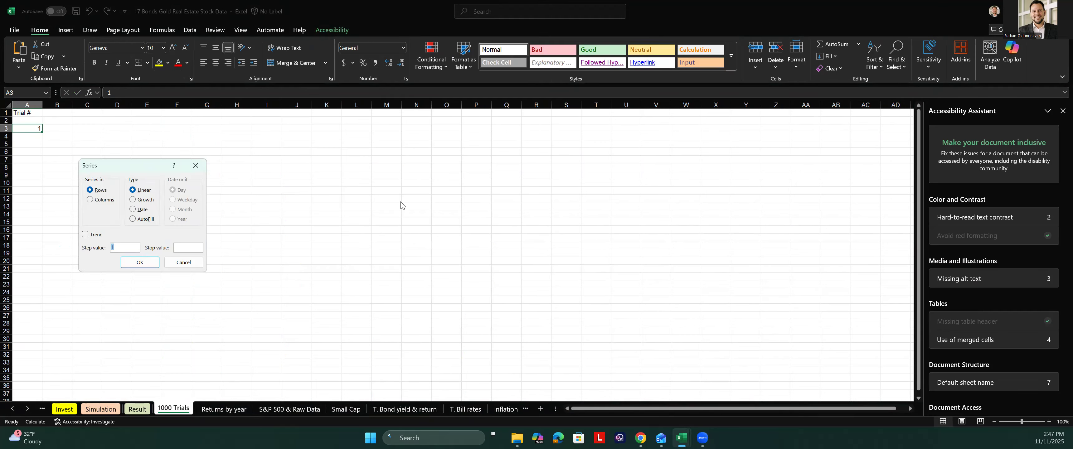
pyautogui.click(102, 200)
pyautogui.click(188, 248)
pyautogui.write('1000')
pyautogui.click(141, 262)
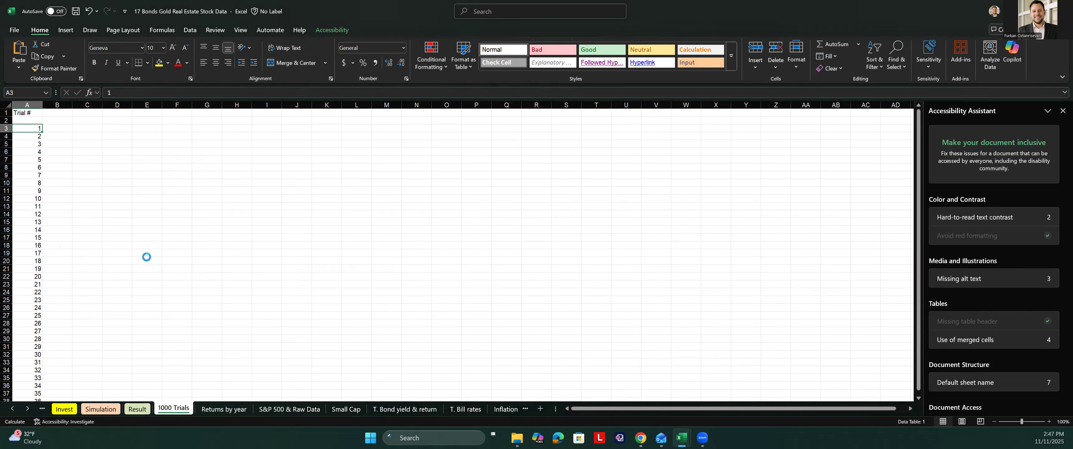
pyautogui.hotkey('ctrl', 'shift', 'Down')
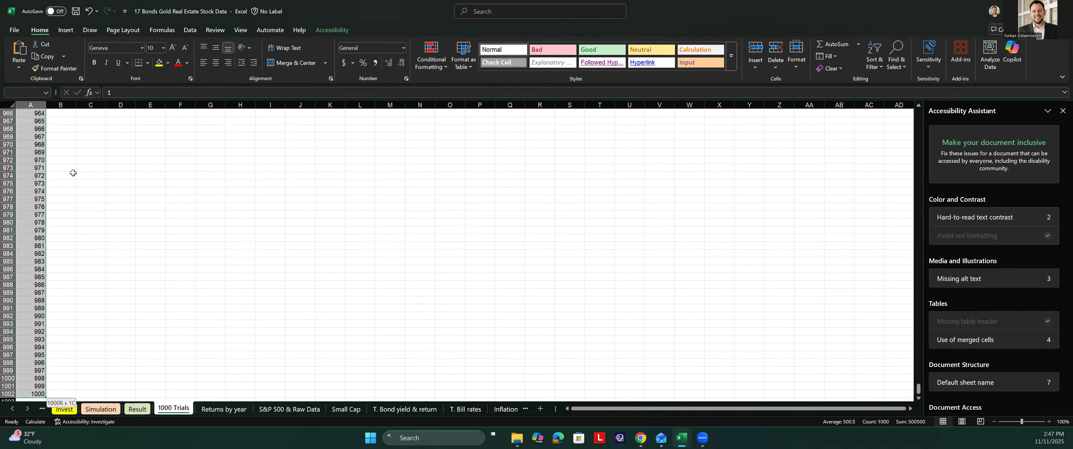
# - Enter the header Year 50 Balance in cell B1 and widen column B to fit it
pyautogui.press('Up')
pyautogui.press('Up')
pyautogui.press('Right')
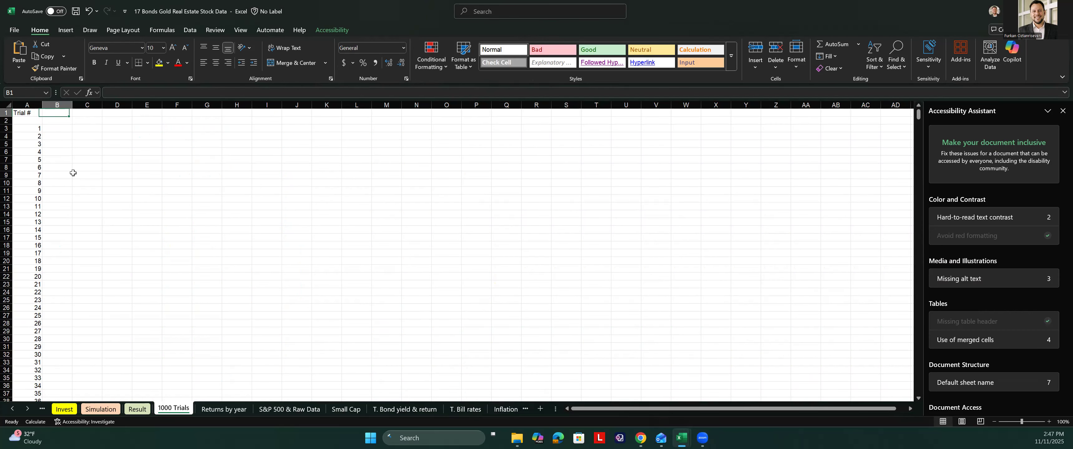
pyautogui.write('Y')
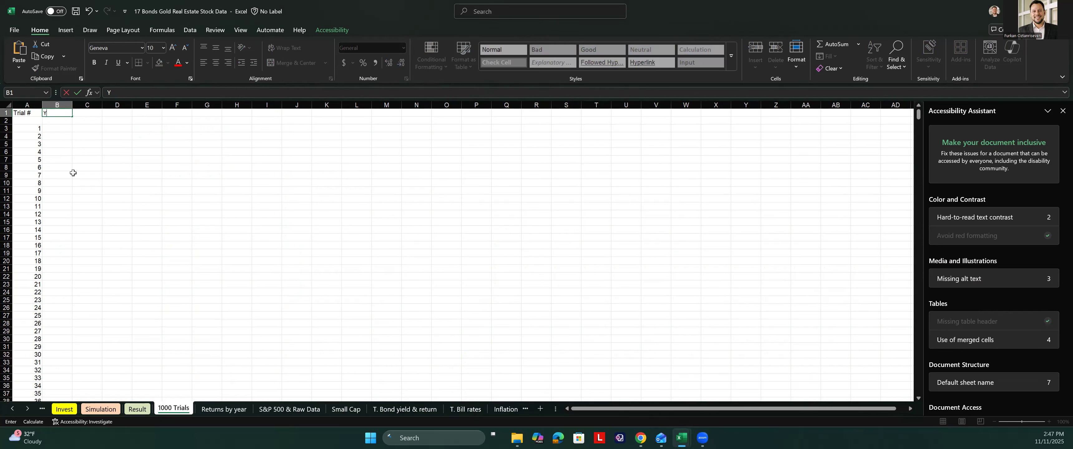
pyautogui.write('ear 50 Balance')
pyautogui.press('Return')
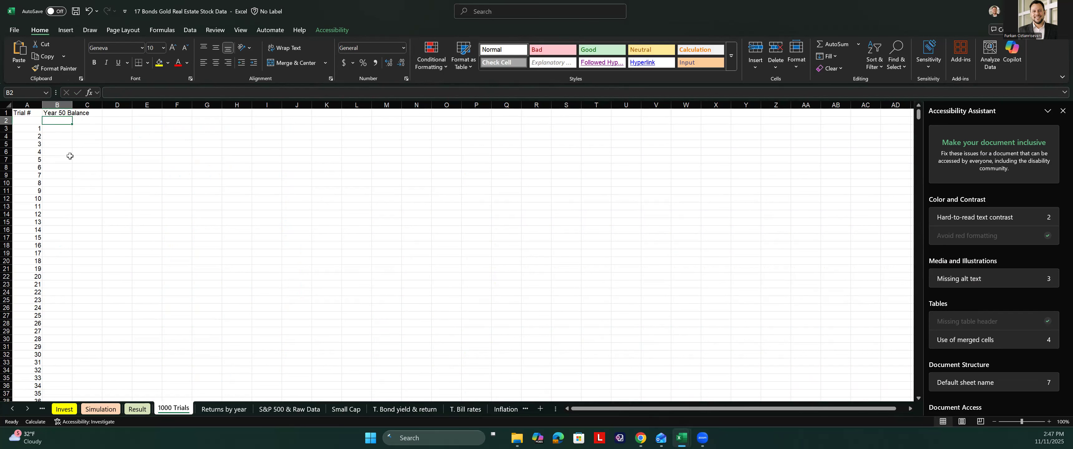
pyautogui.moveTo(71, 102); pyautogui.dragTo(91, 103)
# - Replace the B1 header with a reference to the End Balance header on the Result sheet, =Result!E1
pyautogui.click(99, 113)
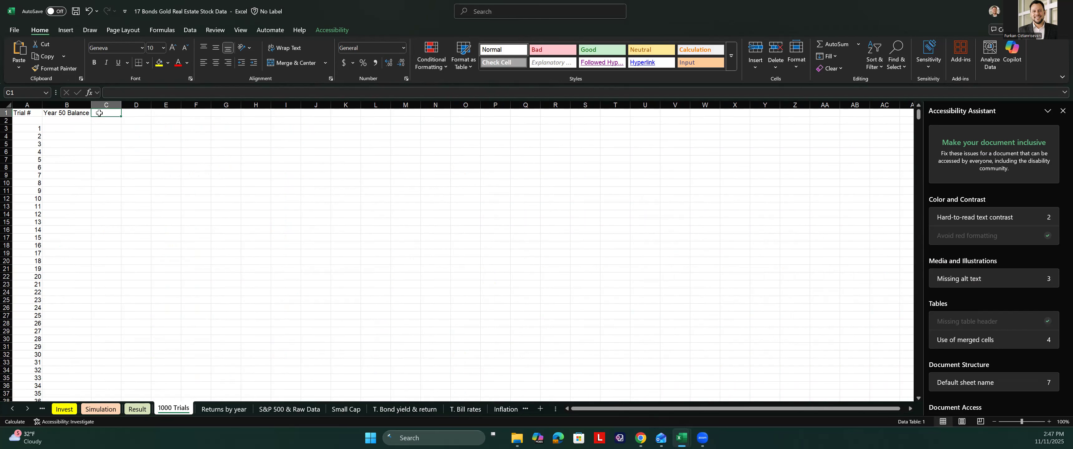
pyautogui.press('Left')
pyautogui.write('=')
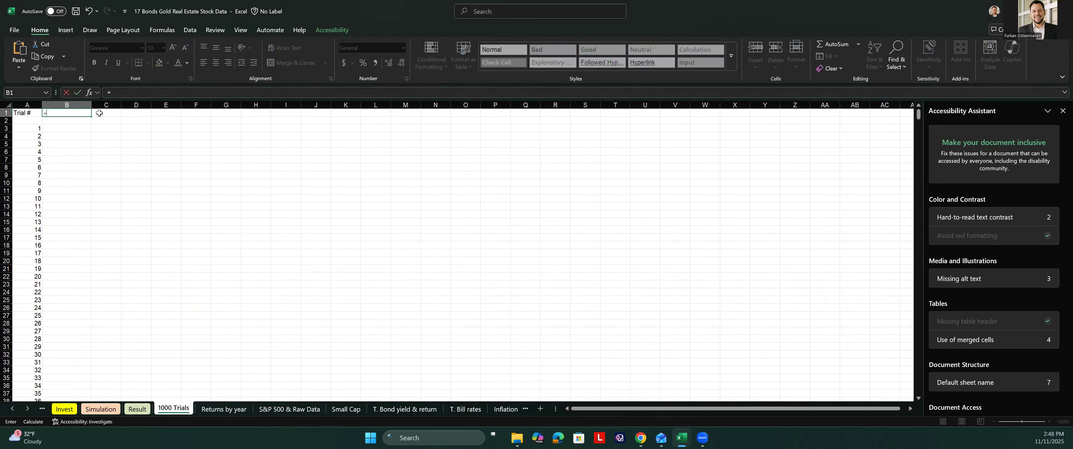
pyautogui.click(137, 408)
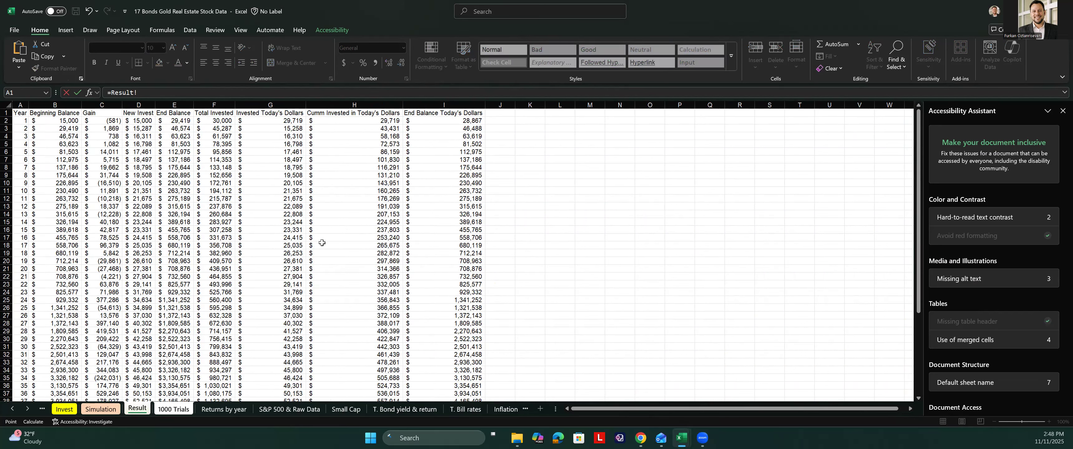
pyautogui.click(180, 113)
pyautogui.press('Return')
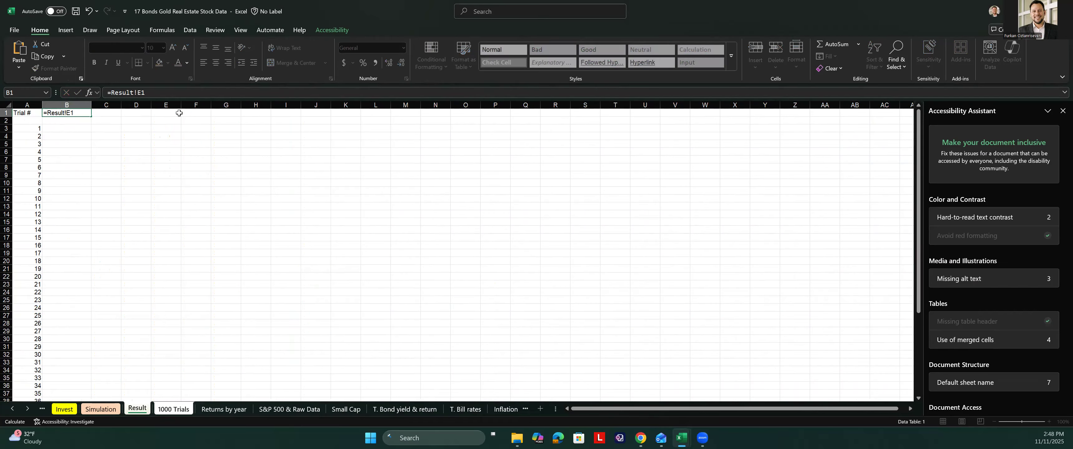
# - Link cell B2 to the year 50 End Balance on the Result sheet with =Result!E51
pyautogui.write('=')
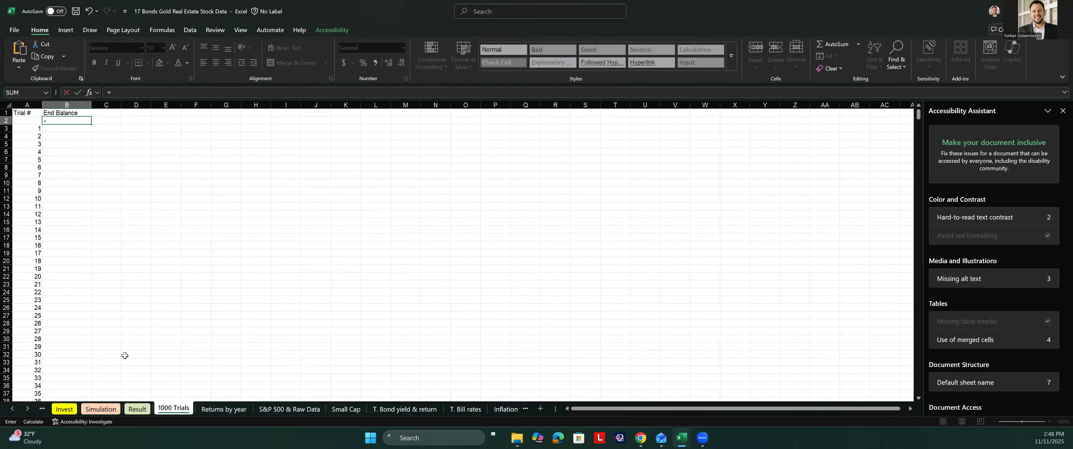
pyautogui.click(135, 409)
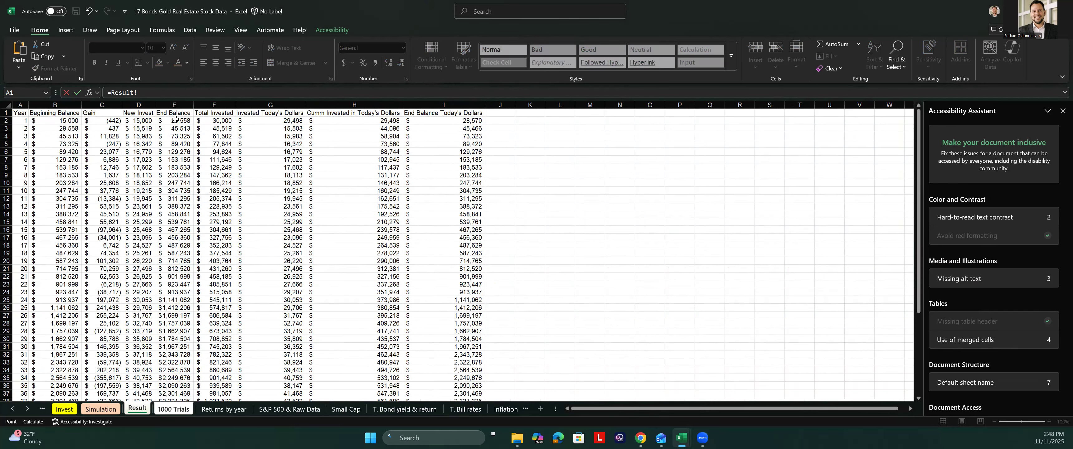
pyautogui.moveTo(176, 119); pyautogui.dragTo(304, 416)
pyautogui.hotkey('ctrl', 'Down')
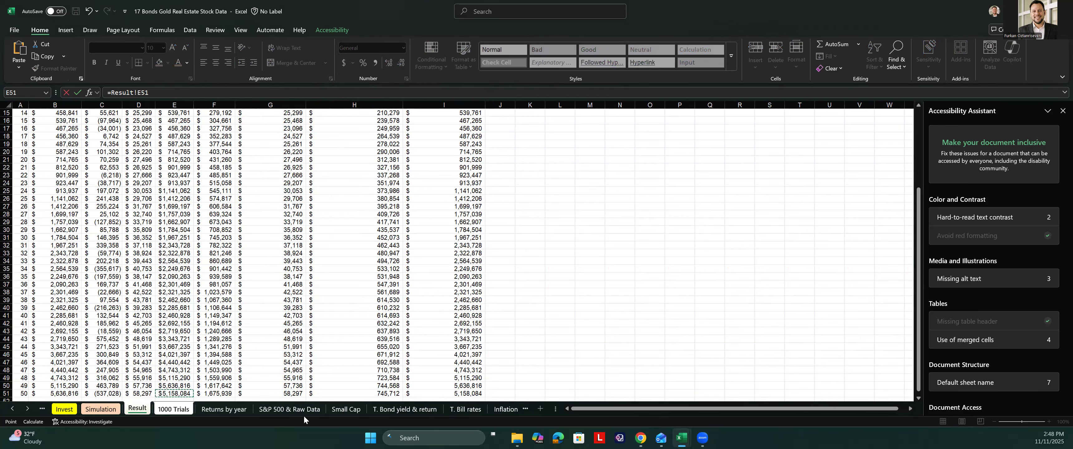
pyautogui.press('Return')
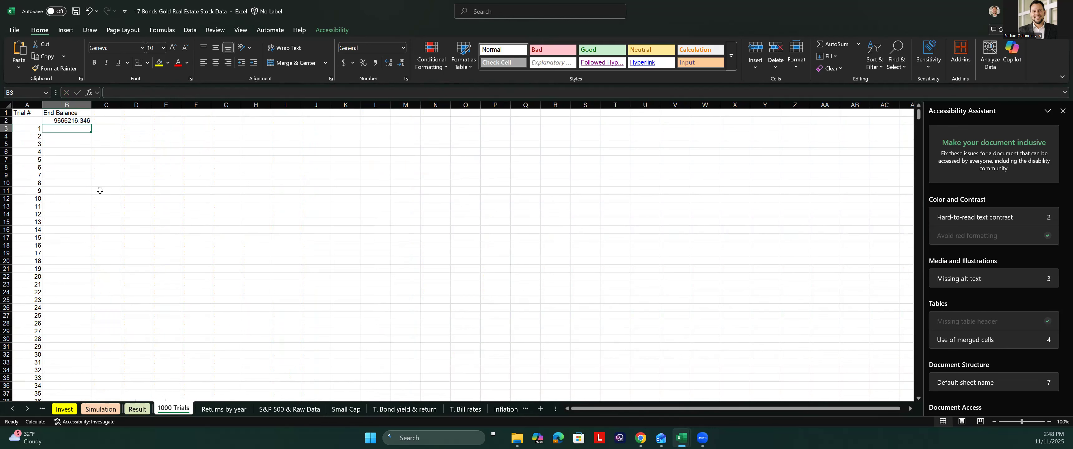
# - Format the ending balance in B2 as dollar accounting with no decimal places
pyautogui.click(73, 122)
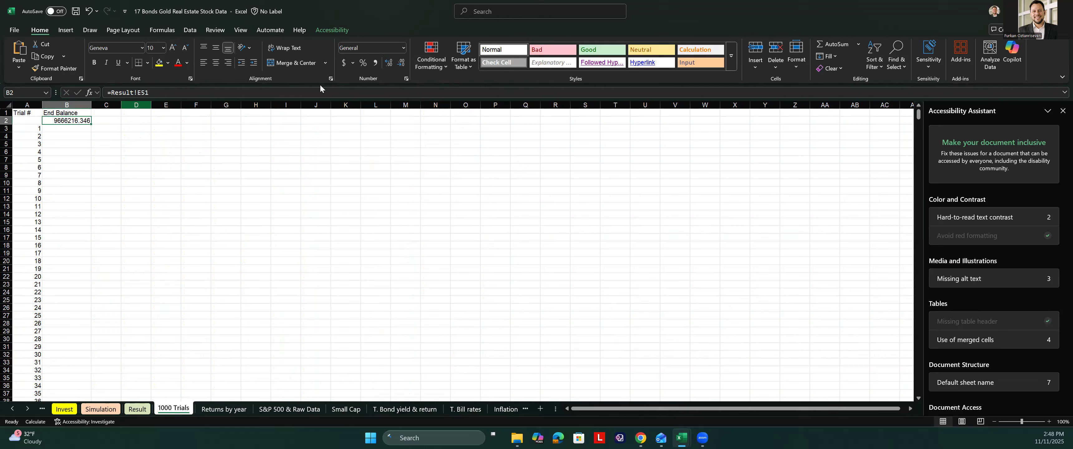
pyautogui.click(343, 62)
pyautogui.click(401, 63)
pyautogui.click(401, 63)
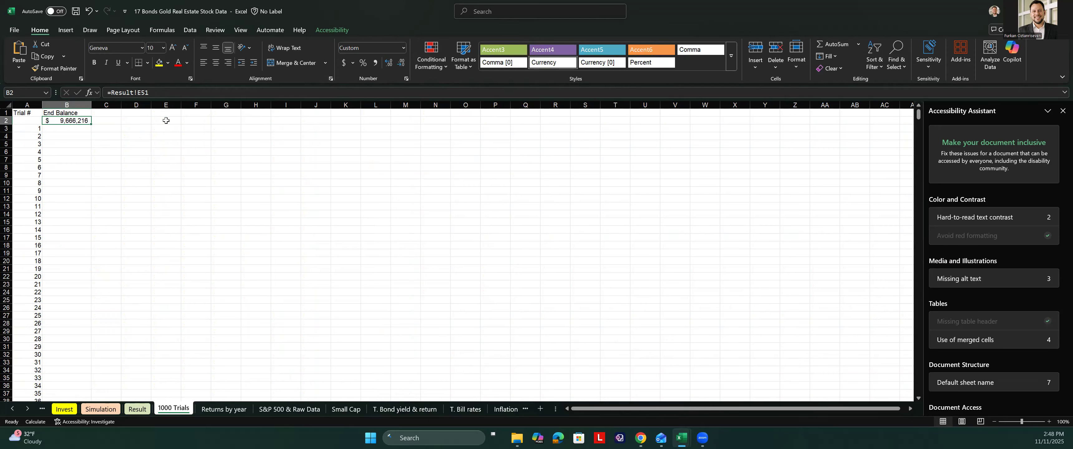
# - Link cell C1 to the Total Invested header on the Result sheet with =Result!F1
pyautogui.click(107, 113)
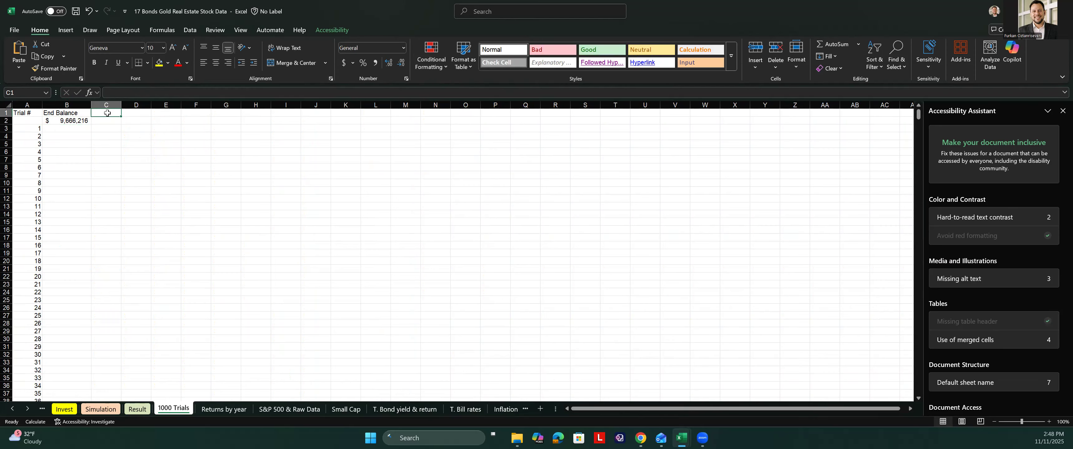
pyautogui.write('=')
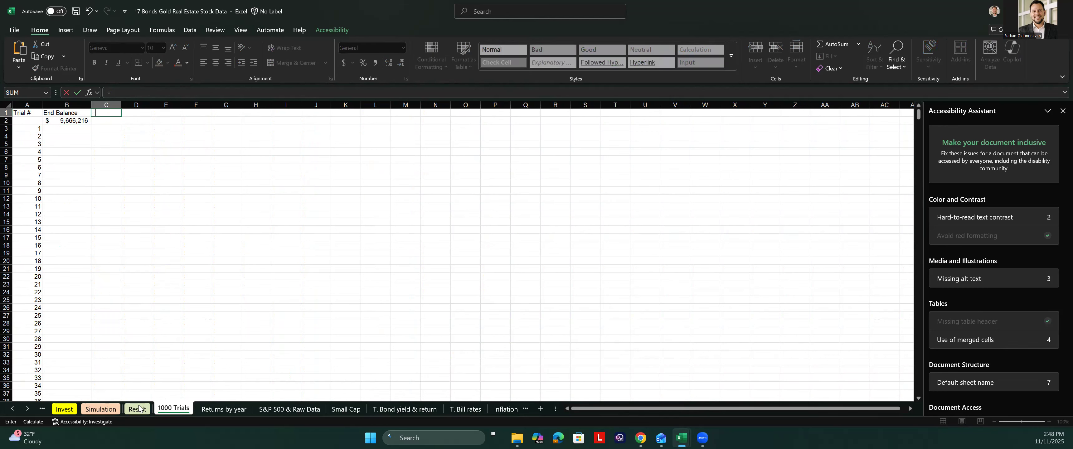
pyautogui.click(138, 410)
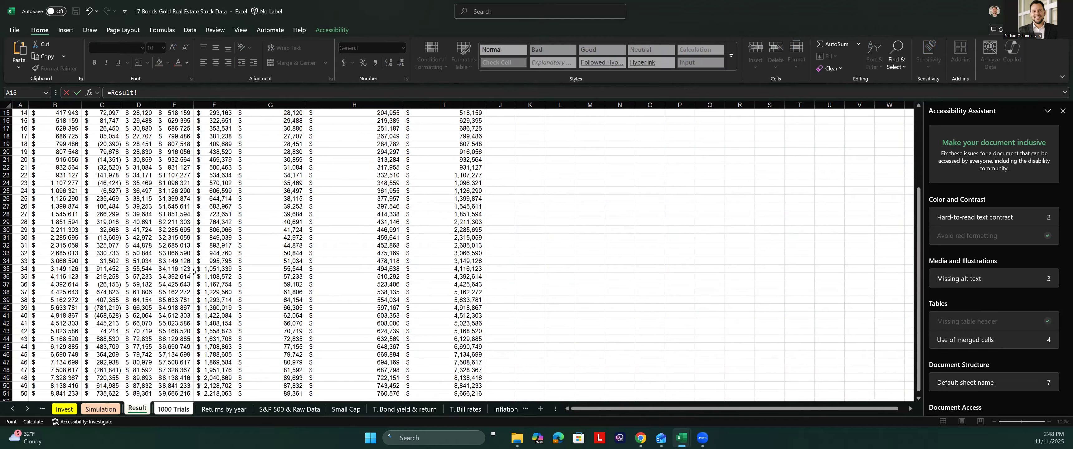
pyautogui.scroll(5, 201, 149)
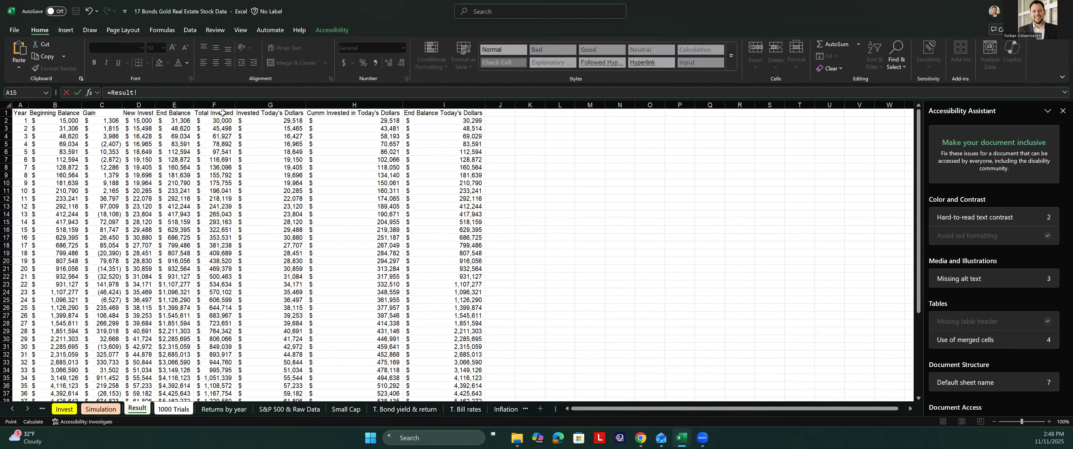
pyautogui.click(222, 113)
pyautogui.press('Return')
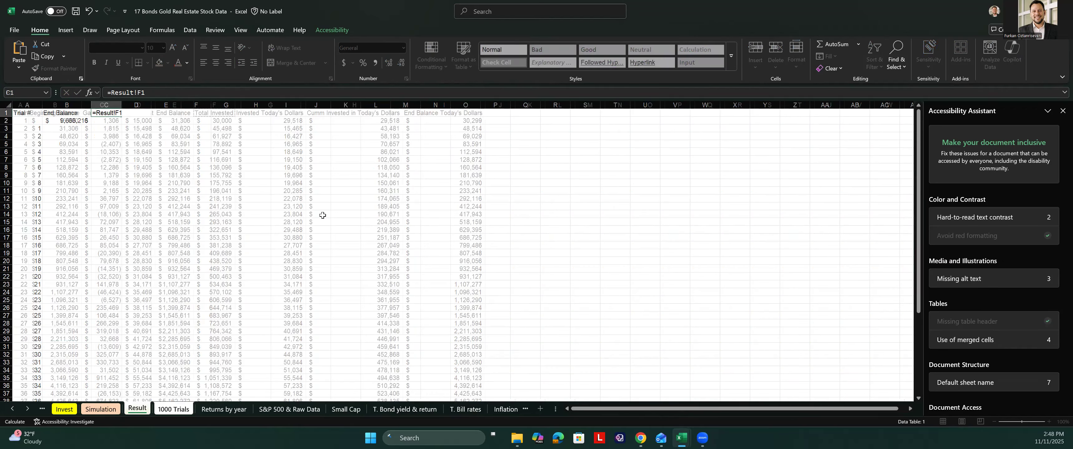
# - Link cell C2 to the year 50 Total Invested amount on the Result sheet
pyautogui.write('=')
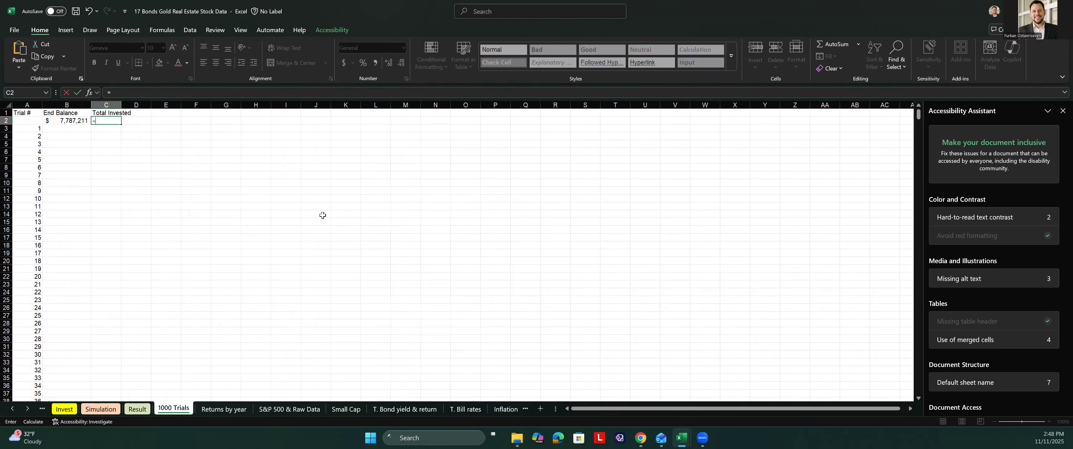
pyautogui.click(137, 409)
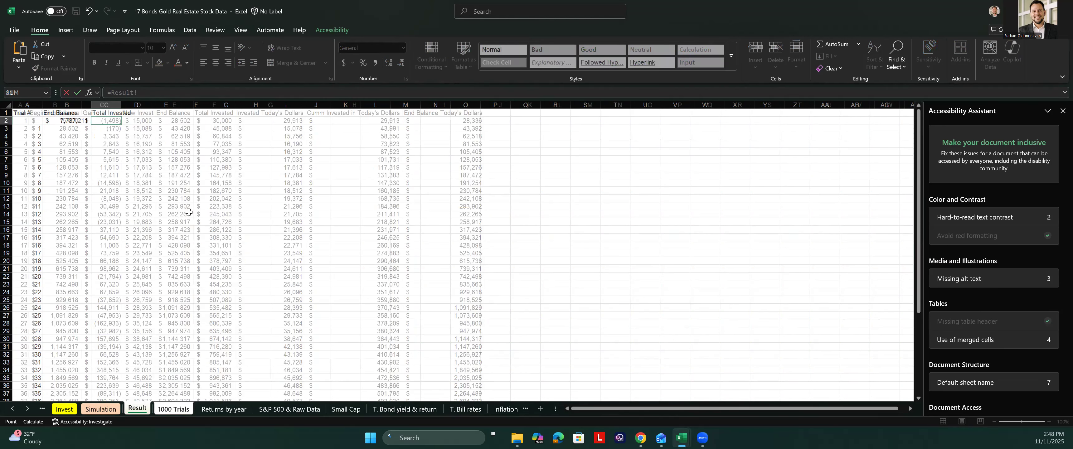
pyautogui.click(216, 120)
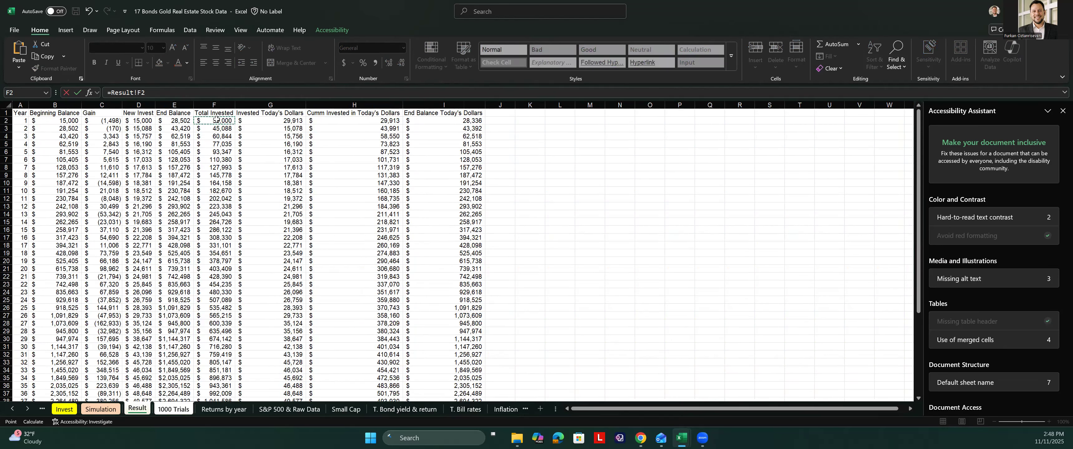
pyautogui.press('Down')
pyautogui.hotkey('ctrl', 'shift', 'Down')
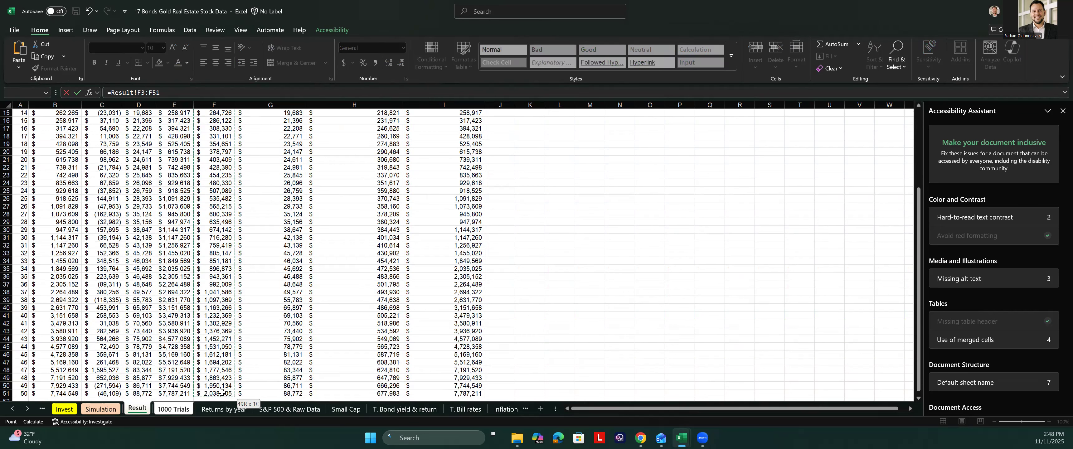
pyautogui.press('Return')
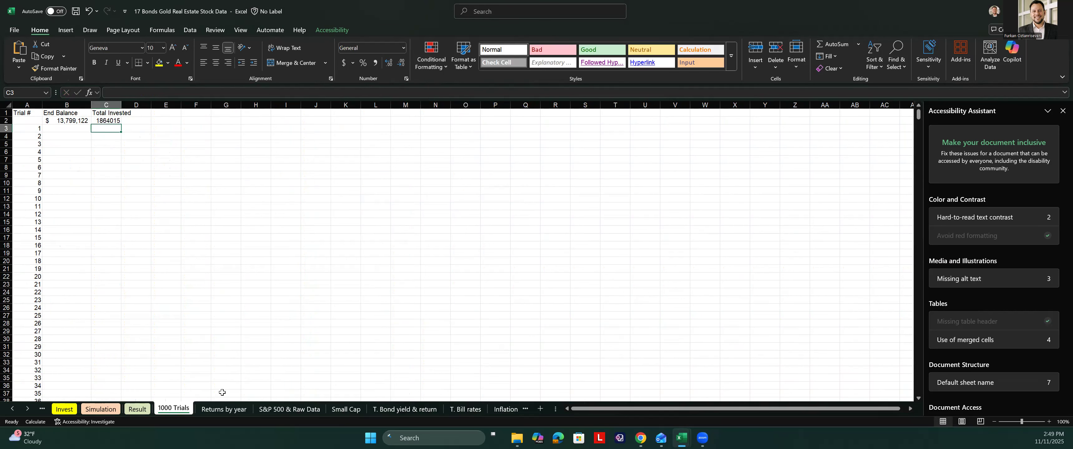
# - Format the Total Invested amount in C2 as dollar accounting with no decimal places and autofit column C
pyautogui.click(104, 121)
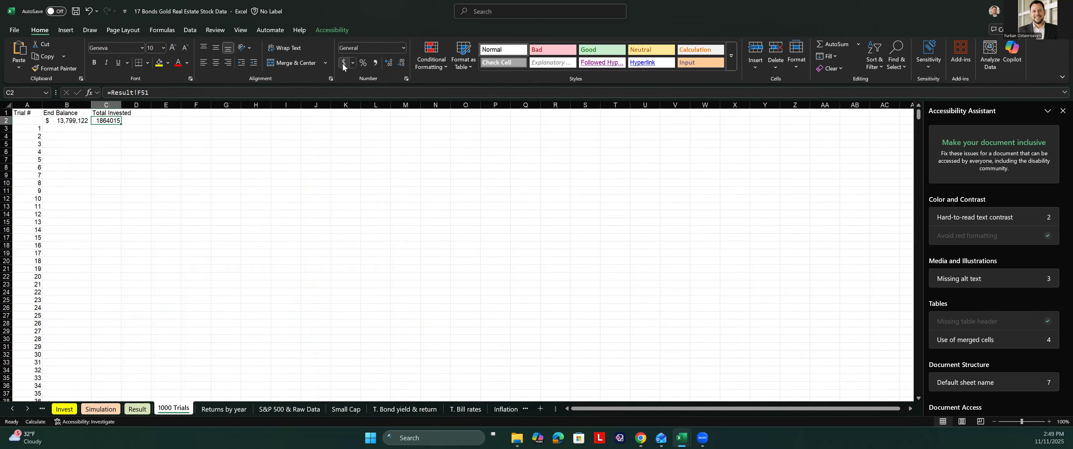
pyautogui.click(344, 63)
pyautogui.click(402, 63)
pyautogui.click(402, 63)
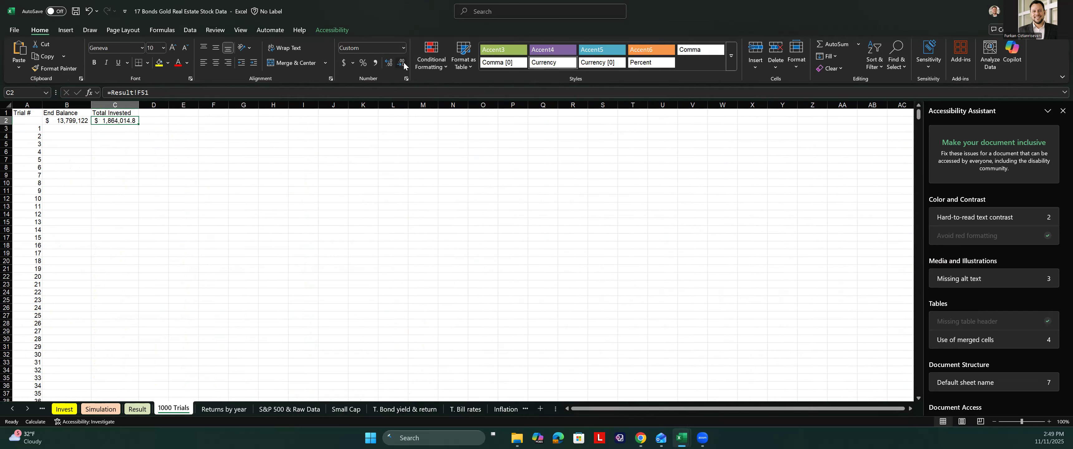
pyautogui.doubleClick(138, 102)
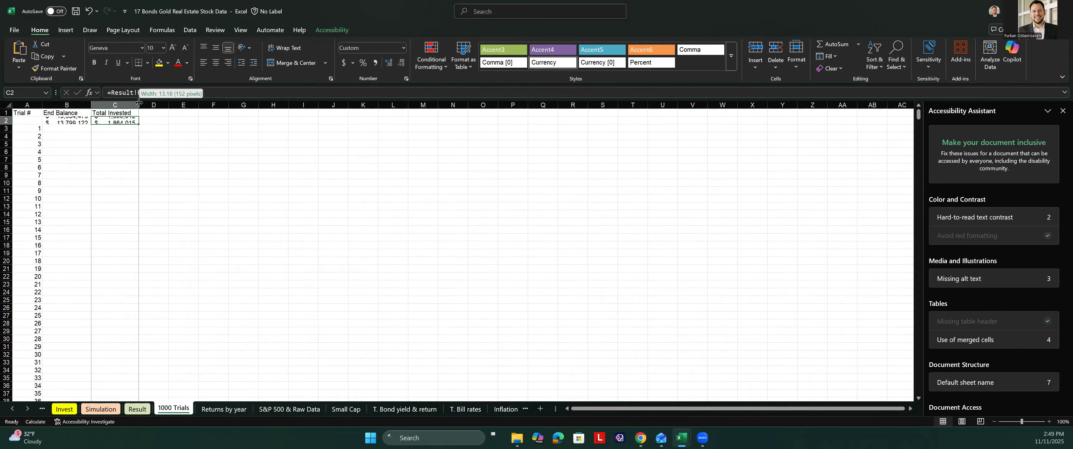
# - Link cell D1 to the End Balance Today's Dollars header in I1 of the Result sheet
pyautogui.click(160, 111)
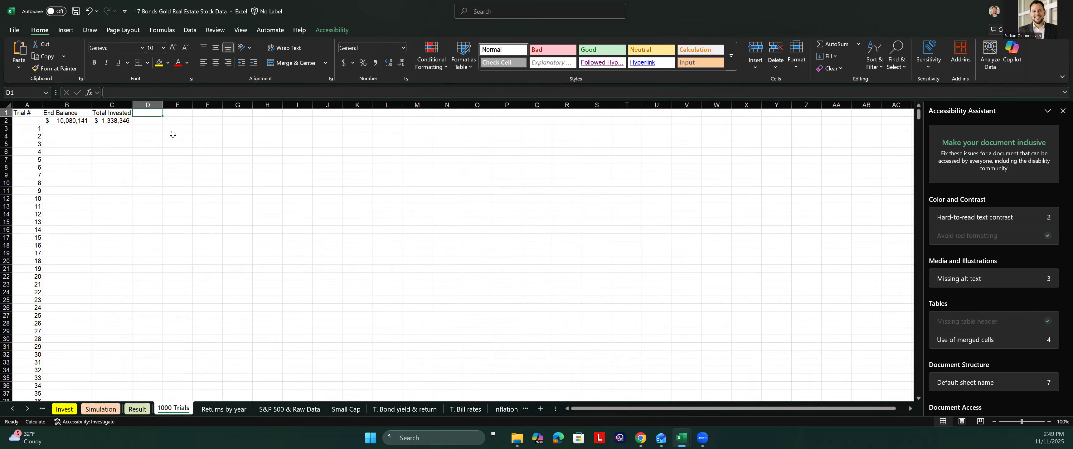
pyautogui.write('=')
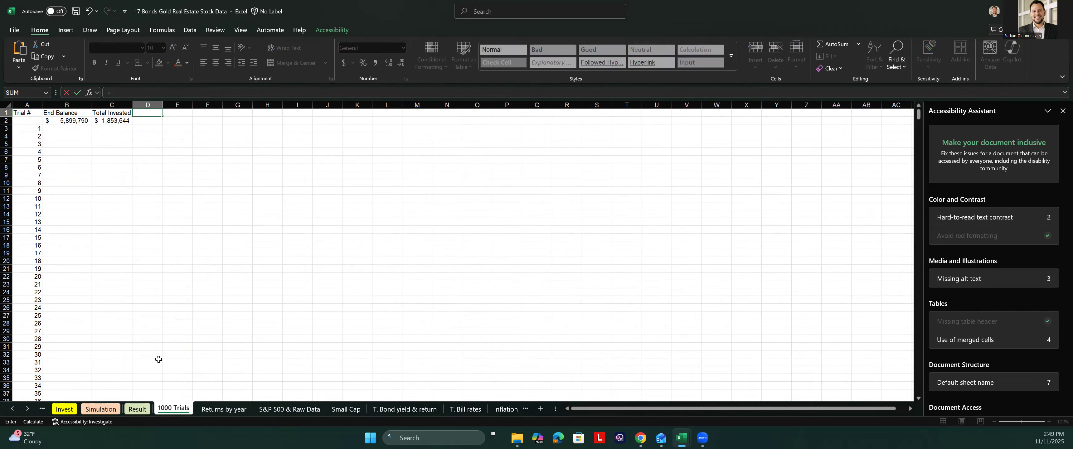
pyautogui.click(134, 410)
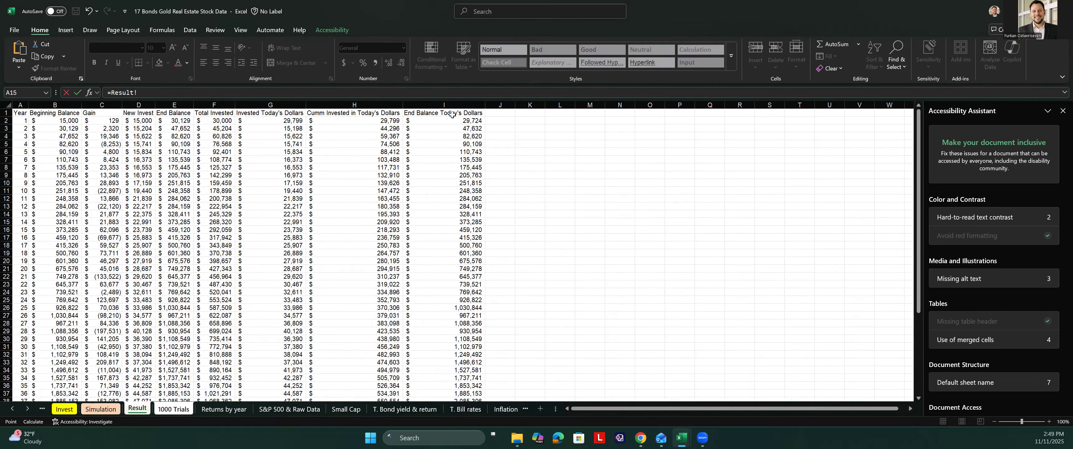
pyautogui.click(452, 113)
pyautogui.press('Return')
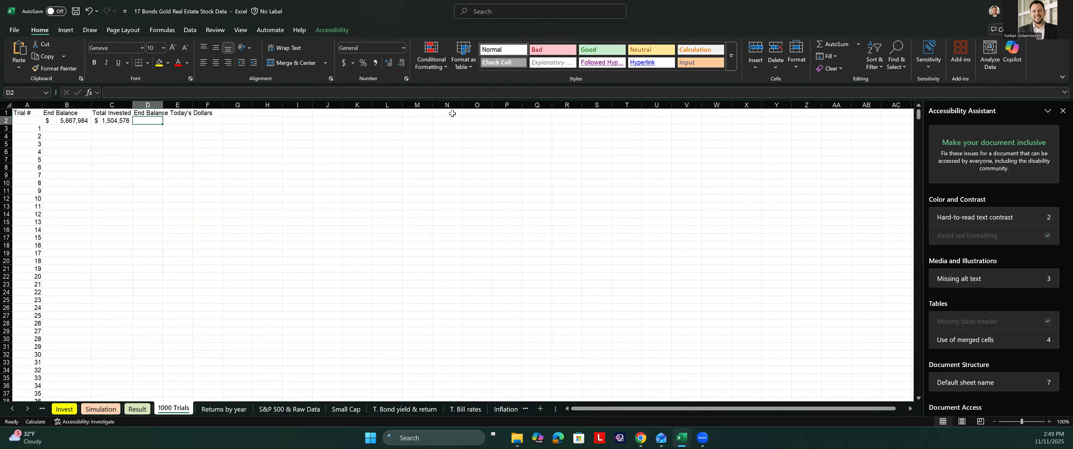
# - Link cell D2 to the year 50 End Balance Today's Dollars on the Result sheet with =Result!I51
pyautogui.write('=')
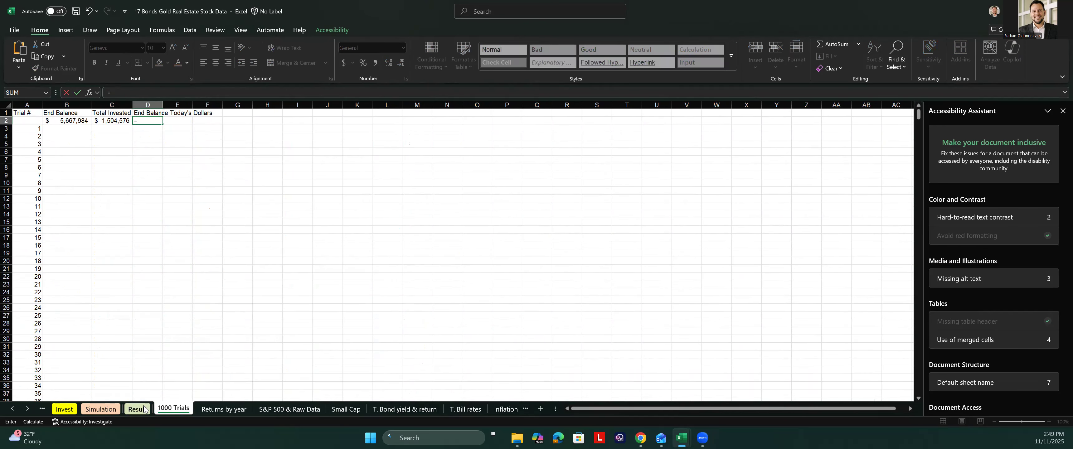
pyautogui.click(137, 408)
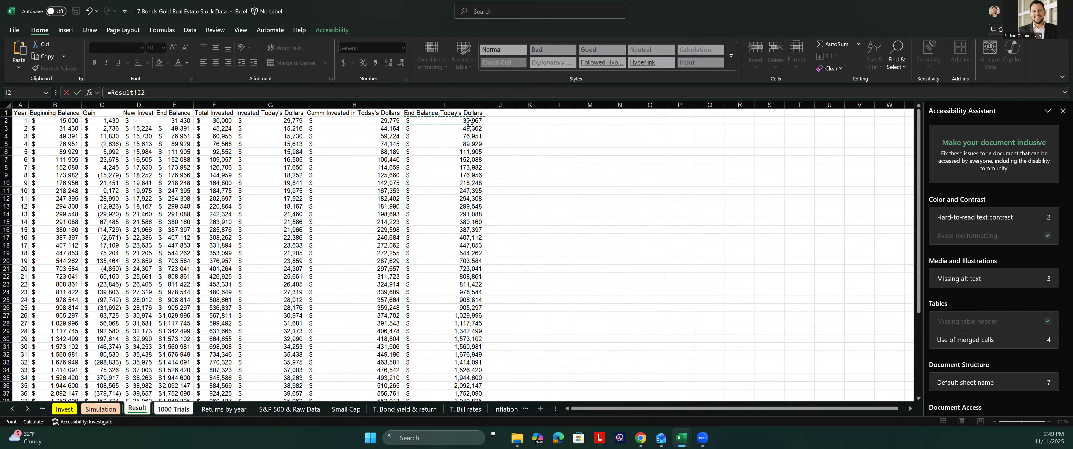
pyautogui.scroll(-5, 444, 385)
pyautogui.click(443, 393)
pyautogui.press('Return')
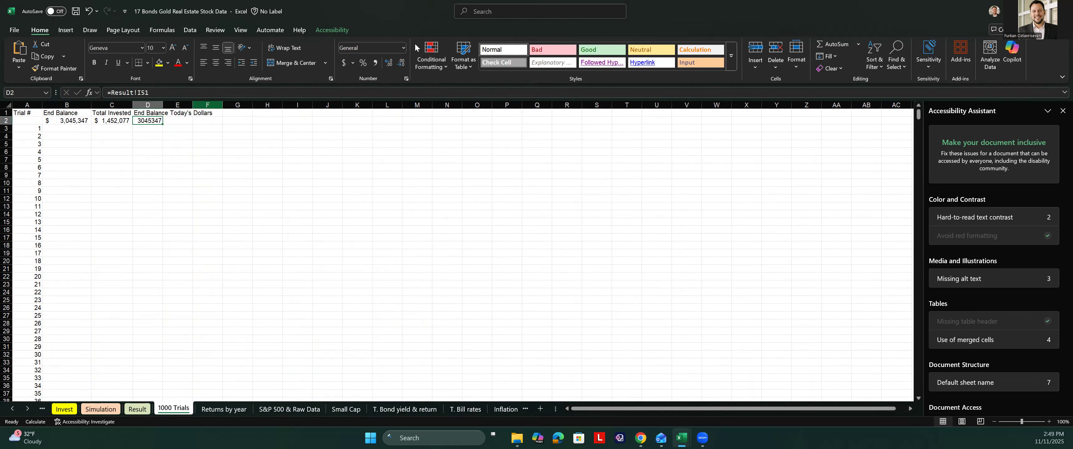
# - Format D2 as dollar accounting with no decimal places and autofit column D to its header
pyautogui.click(344, 63)
pyautogui.click(401, 62)
pyautogui.click(401, 63)
pyautogui.doubleClick(181, 105)
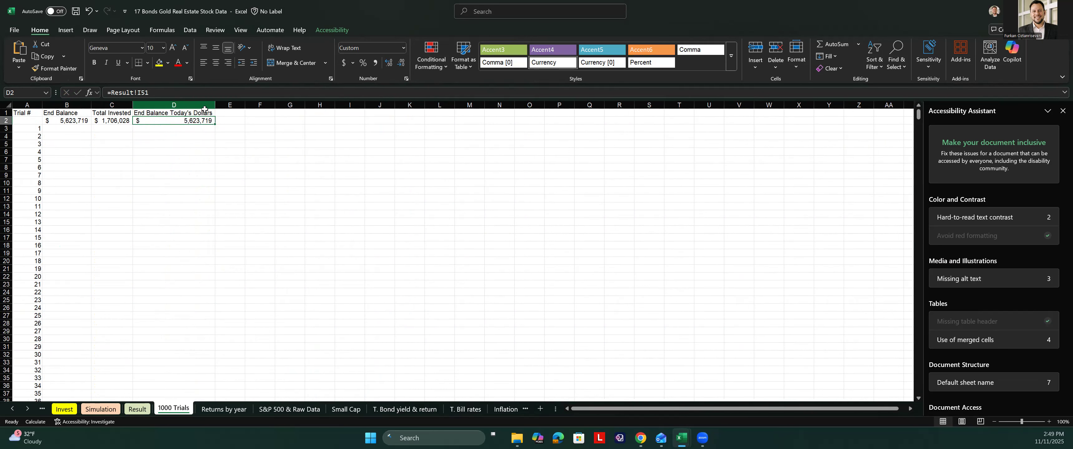
# - Link cell E1 to the Cumm Invested in Today's Dollars header on the Result sheet with =Result!H1
pyautogui.click(224, 113)
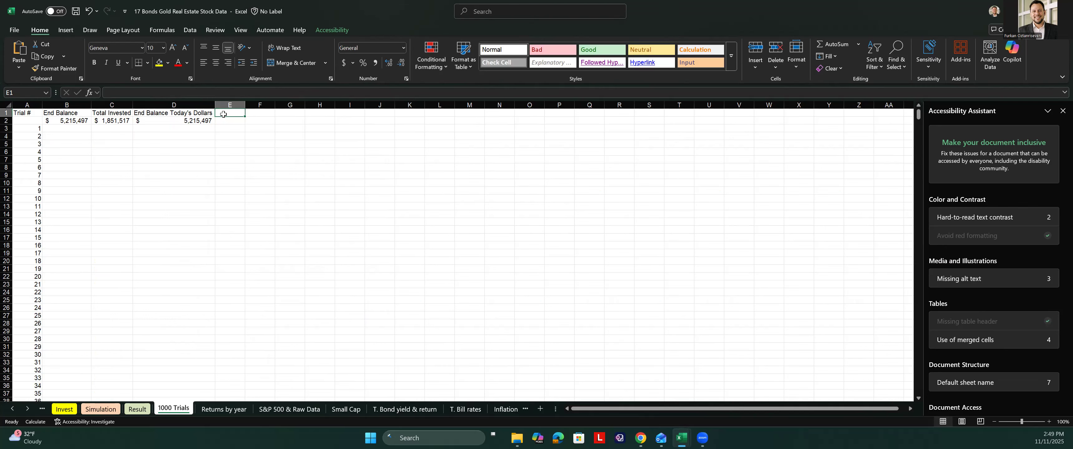
pyautogui.write('=')
pyautogui.click(137, 409)
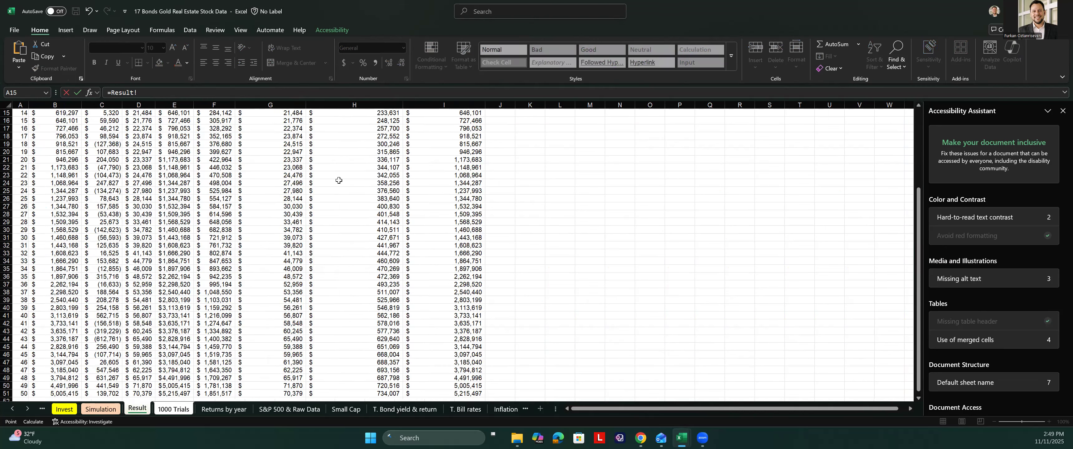
pyautogui.scroll(5, 355, 130)
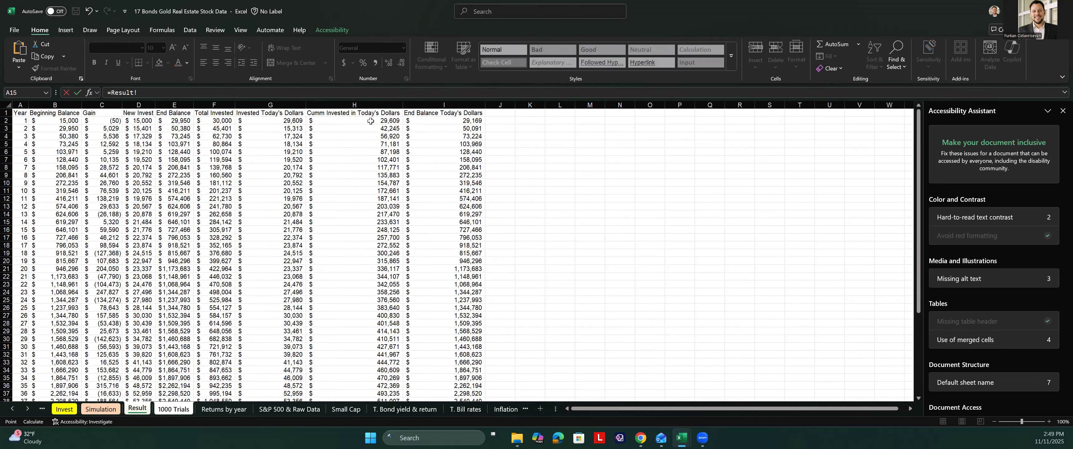
pyautogui.click(371, 114)
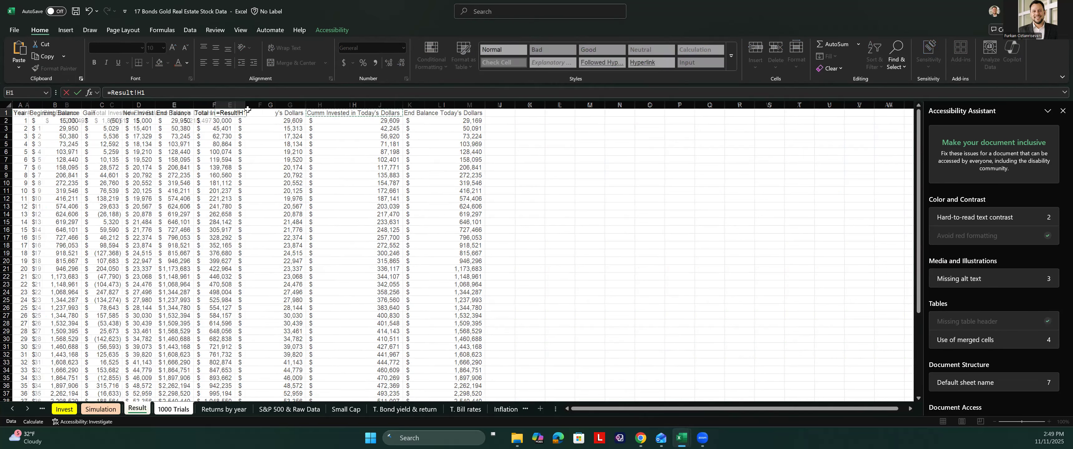
pyautogui.press('Return')
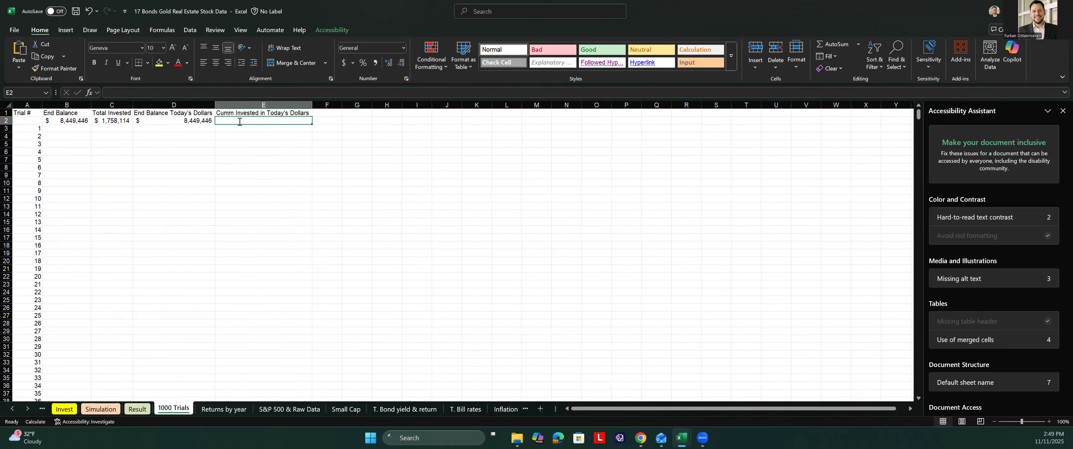
# - Link cell E2 to the year 50 Cumm Invested in Today's Dollars amount on the Result sheet
pyautogui.write('=')
pyautogui.click(138, 409)
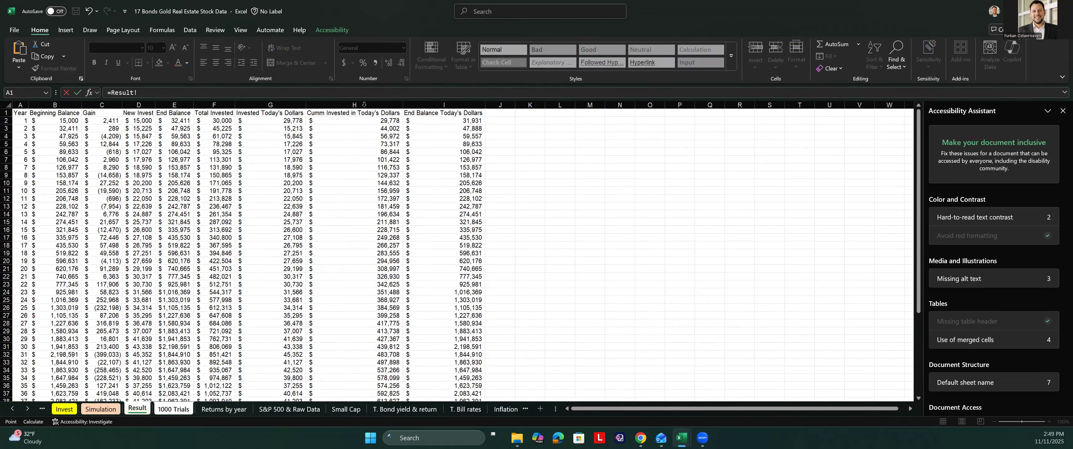
pyautogui.click(365, 120)
pyautogui.moveTo(365, 120); pyautogui.dragTo(370, 396)
pyautogui.click(369, 396)
pyautogui.press('Return')
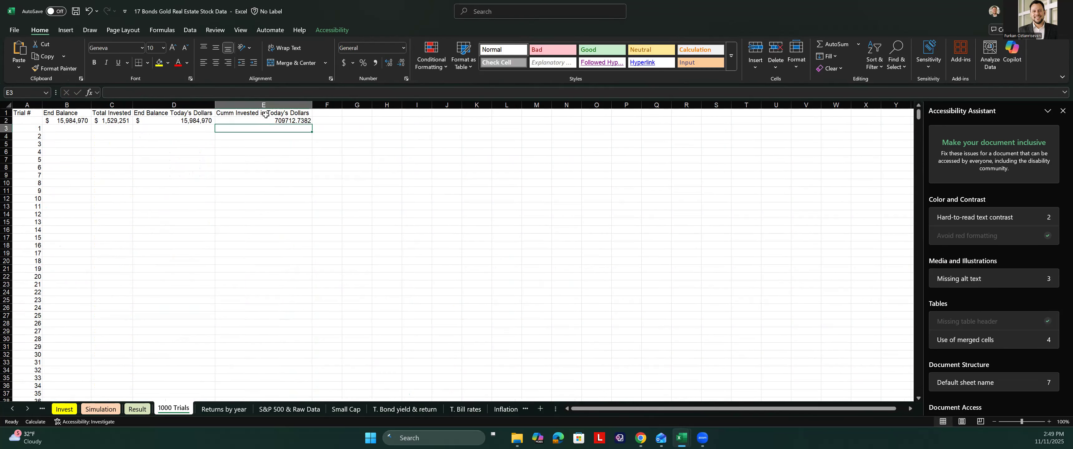
# - Format the cumulative invested amount in E2 as dollar accounting with no decimal places
pyautogui.click(344, 62)
pyautogui.click(401, 63)
pyautogui.click(401, 68)
# - Add the headers Profit Nominal in F1 and Profit Today's Dollars in G1, and autofit both columns
pyautogui.click(322, 112)
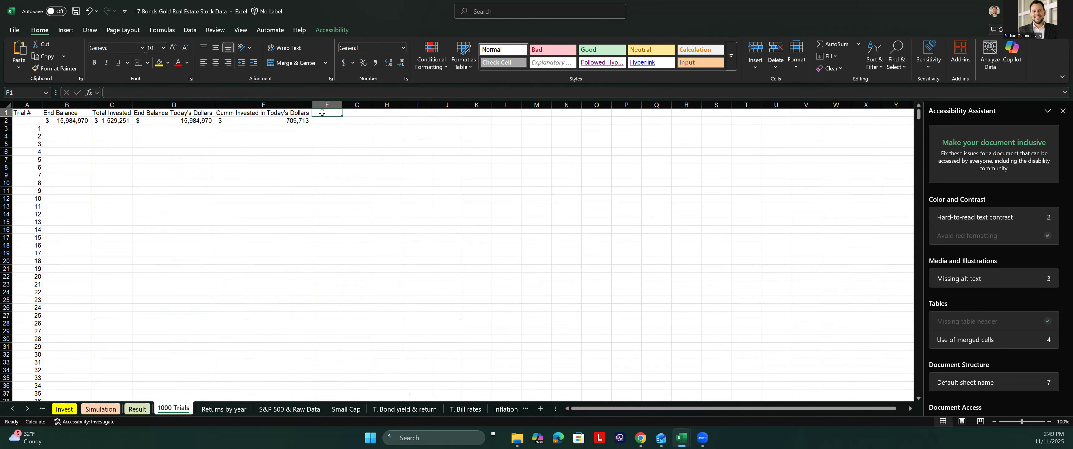
pyautogui.write('Profit Nominal')
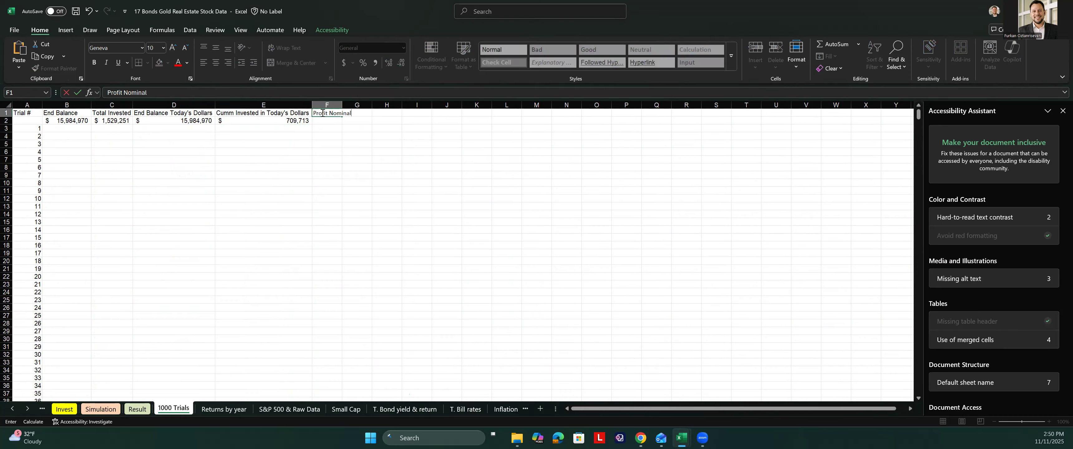
pyautogui.press('Tab')
pyautogui.write('P')
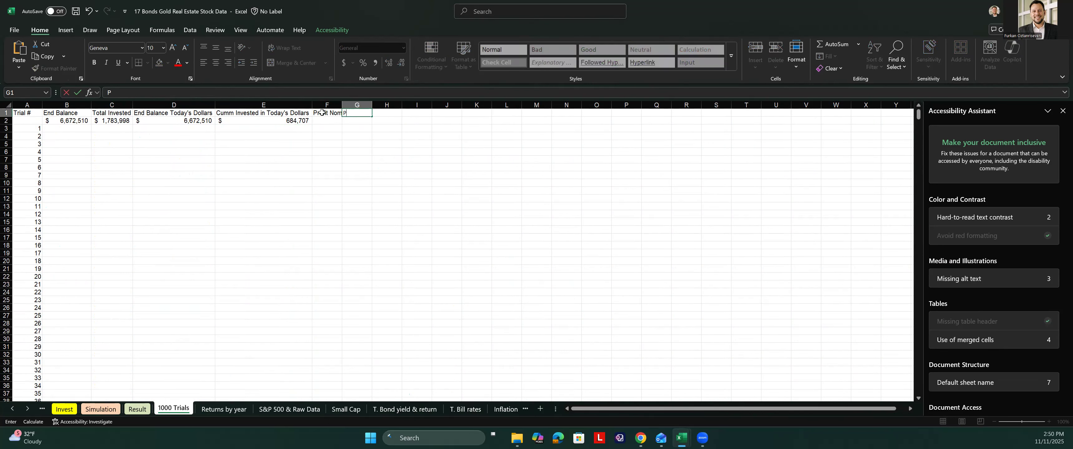
pyautogui.write("rofit Today's")
pyautogui.write('Dollars')
pyautogui.click(322, 113)
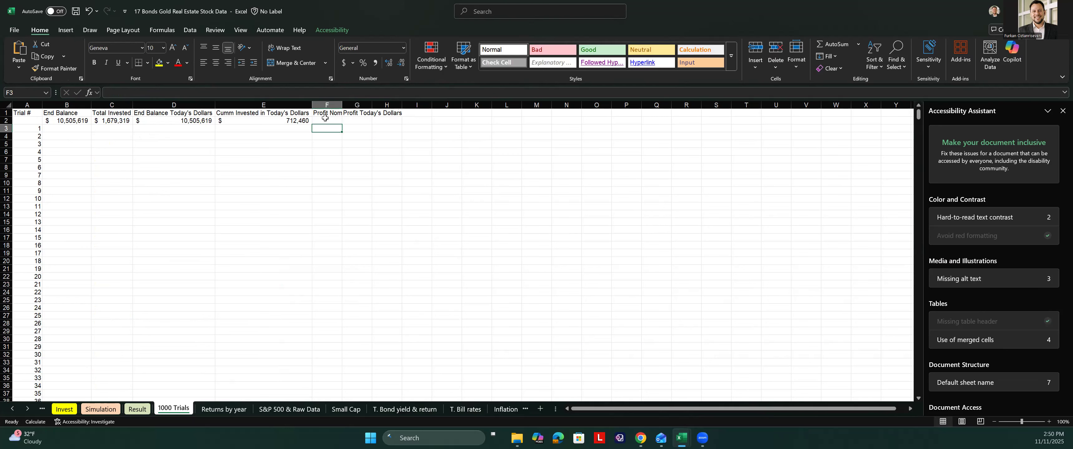
pyautogui.doubleClick(342, 104)
pyautogui.doubleClick(383, 105)
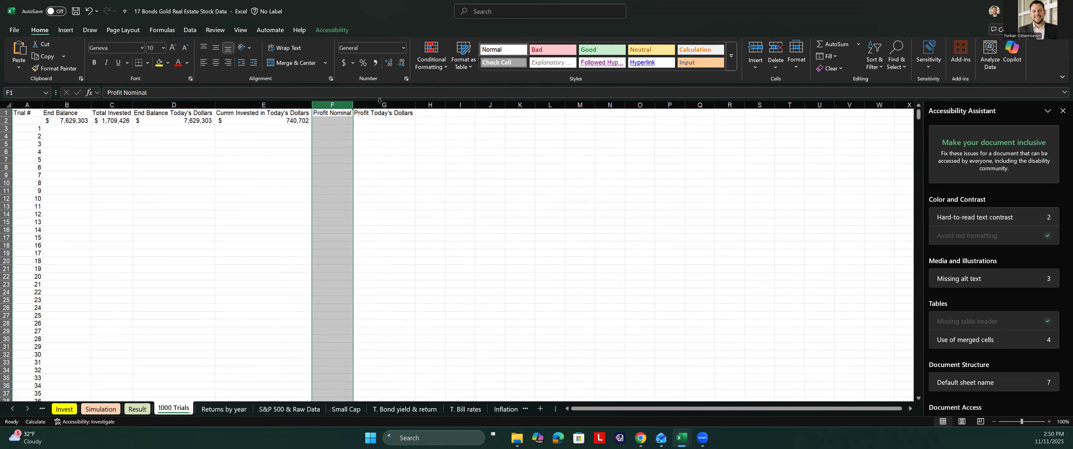
# - Calculate the nominal profit in F2 as End Balance minus Total Invested with =B2-C2
pyautogui.click(341, 121)
pyautogui.write('=')
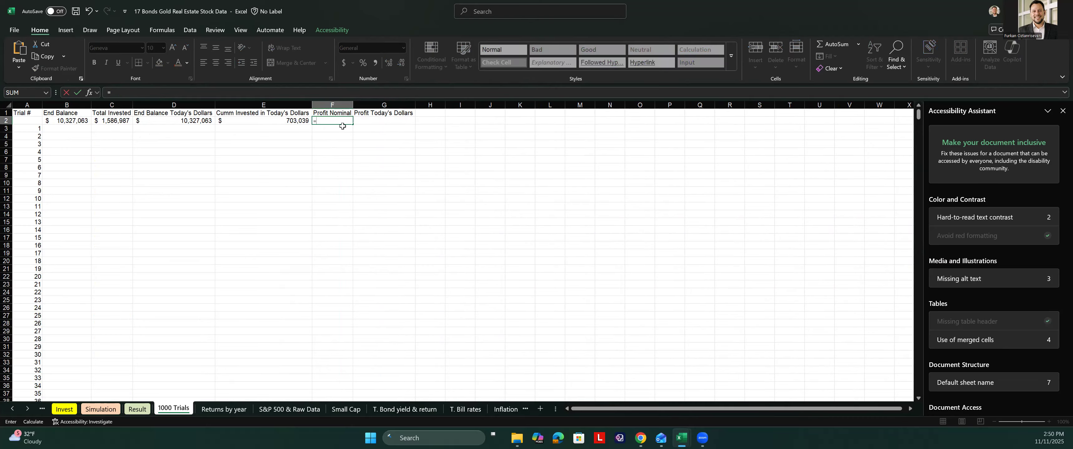
pyautogui.press('Left')
pyautogui.press('Left')
pyautogui.press('Left')
pyautogui.press('Left')
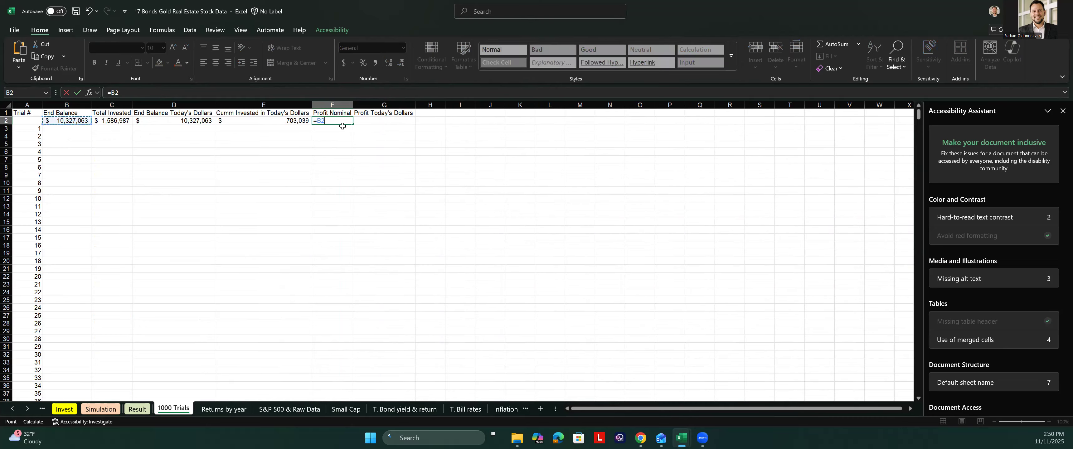
pyautogui.write('-')
pyautogui.press('Left')
pyautogui.press('Left')
pyautogui.press('Left')
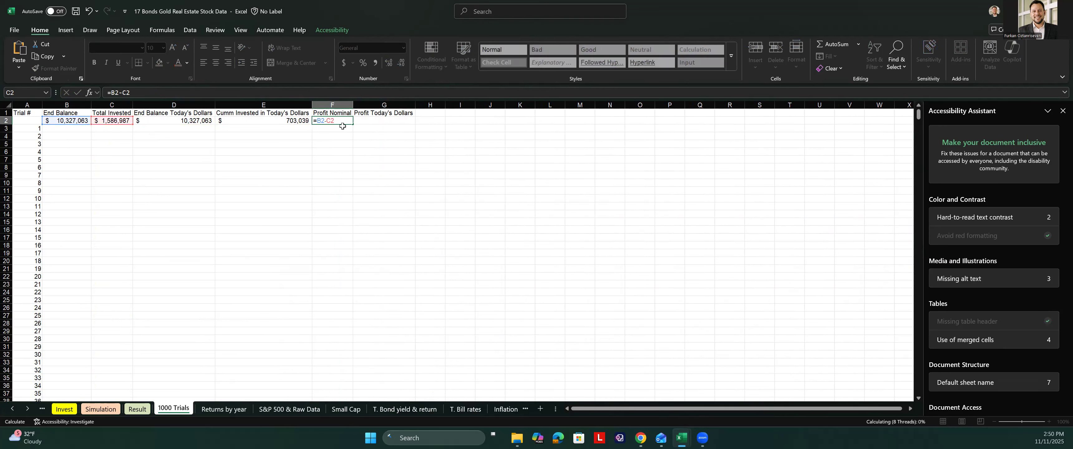
pyautogui.press('Return')
# - Calculate the profit in today's dollars in G2 by subtracting the cumulative invested amount in E2 from the end balance in D2
pyautogui.press('Right')
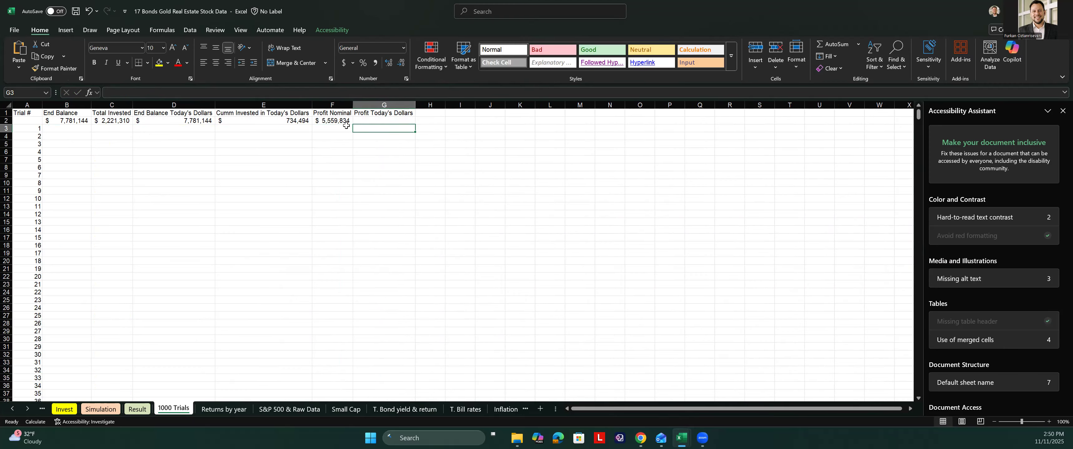
pyautogui.click(375, 121)
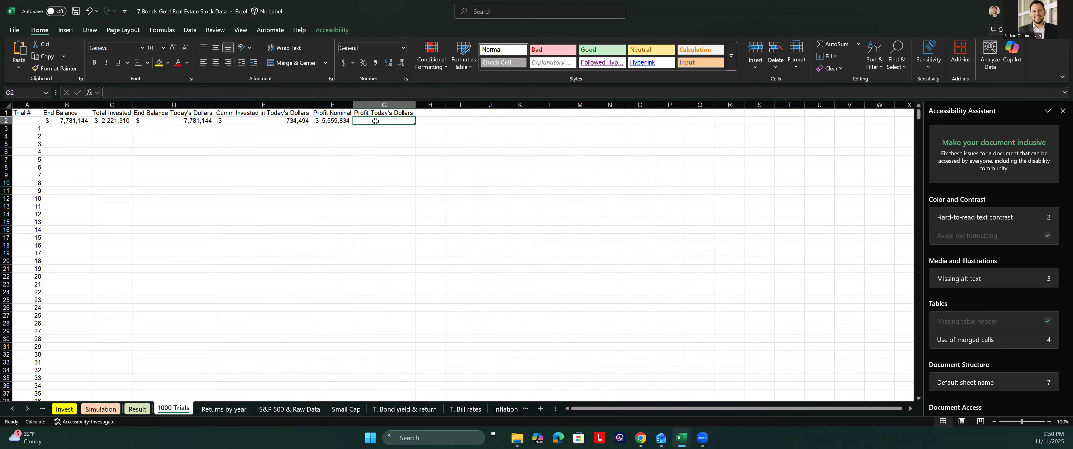
pyautogui.write('=')
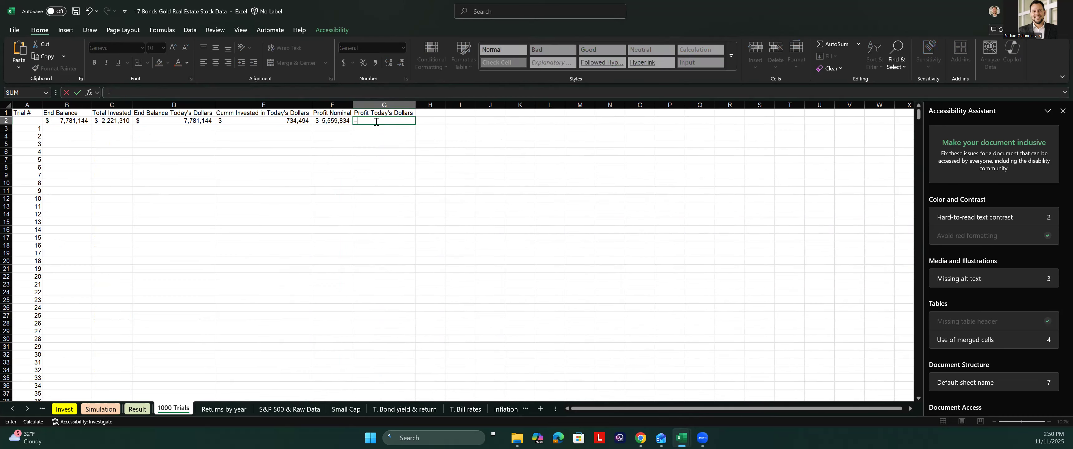
pyautogui.press('Left')
pyautogui.press('Left')
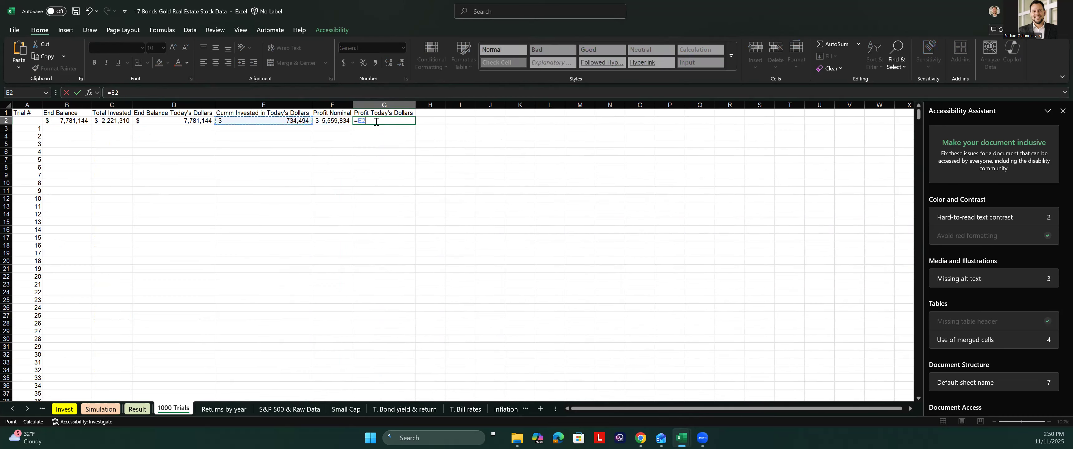
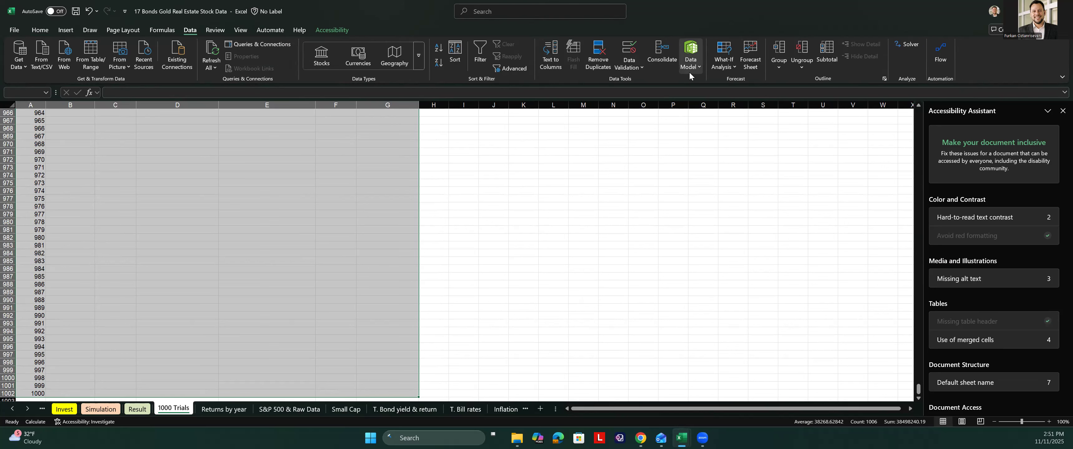
# - Create a what-if data table over the selected 1000 trial rows, using the blank cell A2 as the column input cell
pyautogui.click(724, 63)
pyautogui.click(743, 107)
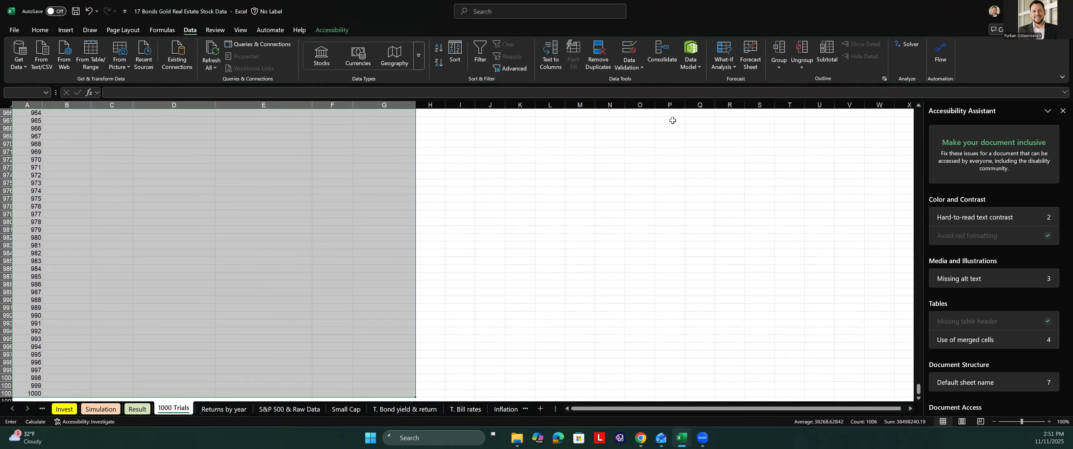
pyautogui.click(157, 220)
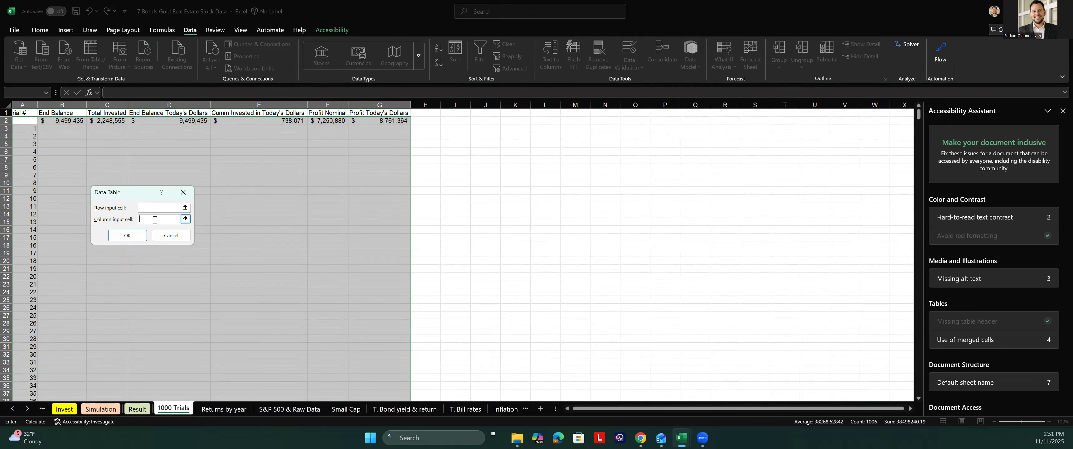
pyautogui.click(28, 121)
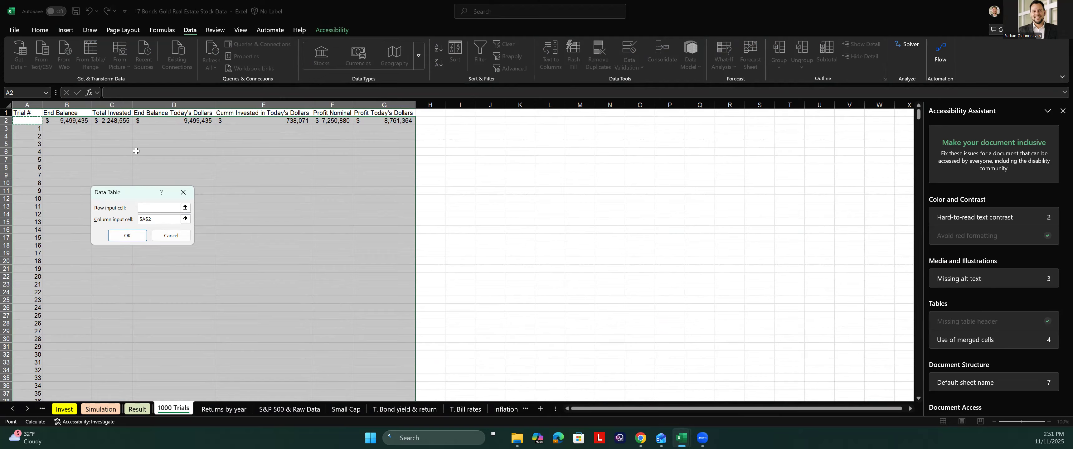
pyautogui.click(122, 236)
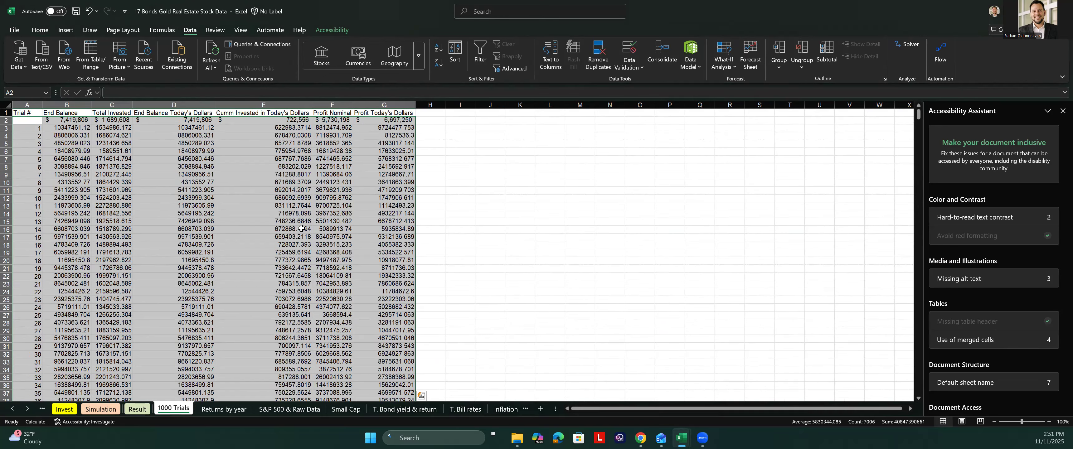
# - Format the data table results in B3:G1002 as dollar amounts without decimals
pyautogui.click(82, 120)
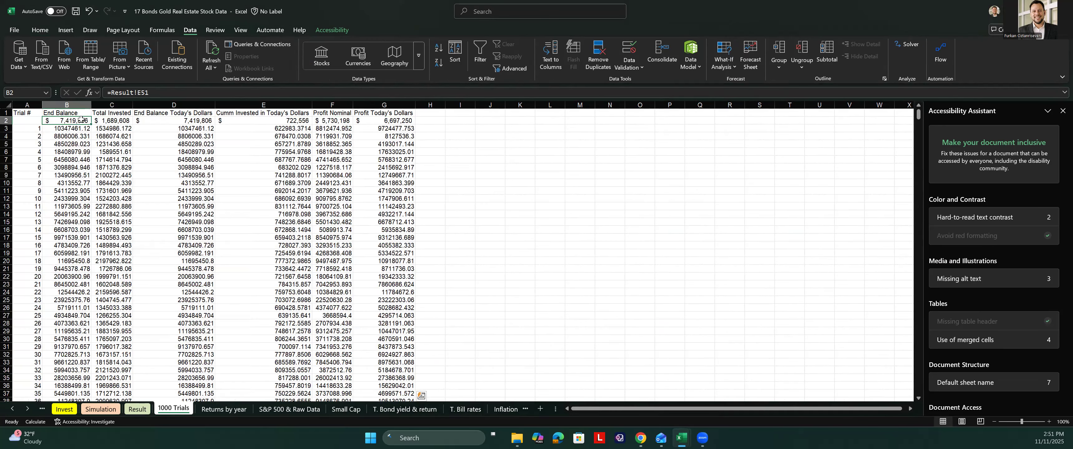
pyautogui.press('Down')
pyautogui.hotkey('ctrl', 'shift', 'Right')
pyautogui.hotkey('ctrl', 'shift', 'Down')
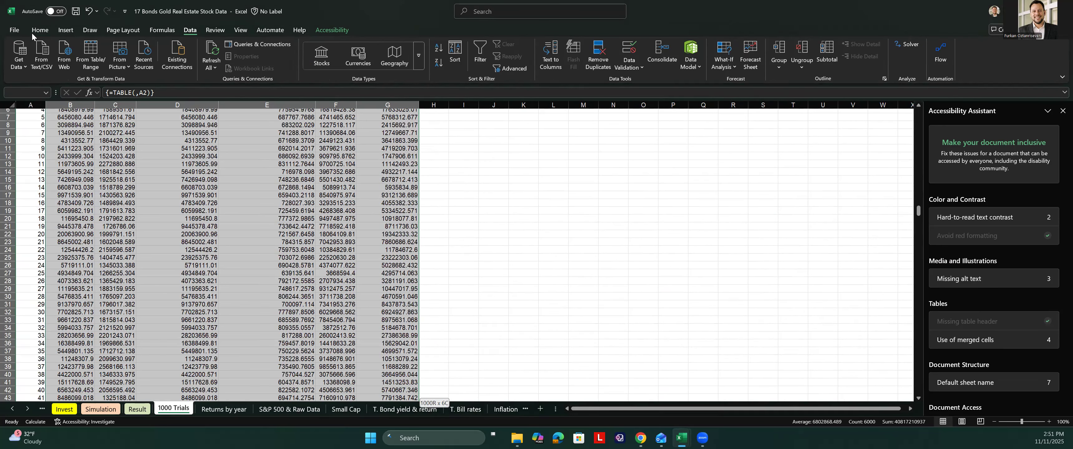
pyautogui.click(41, 32)
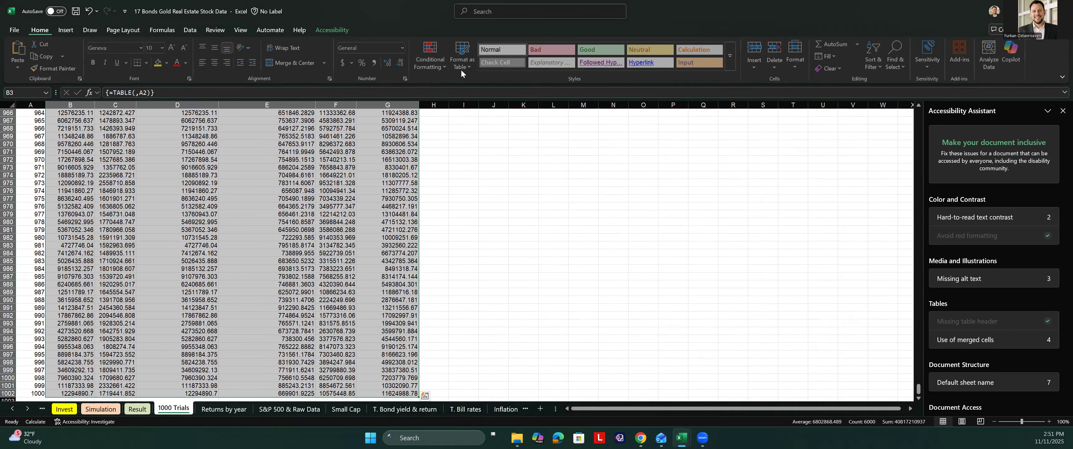
pyautogui.click(403, 67)
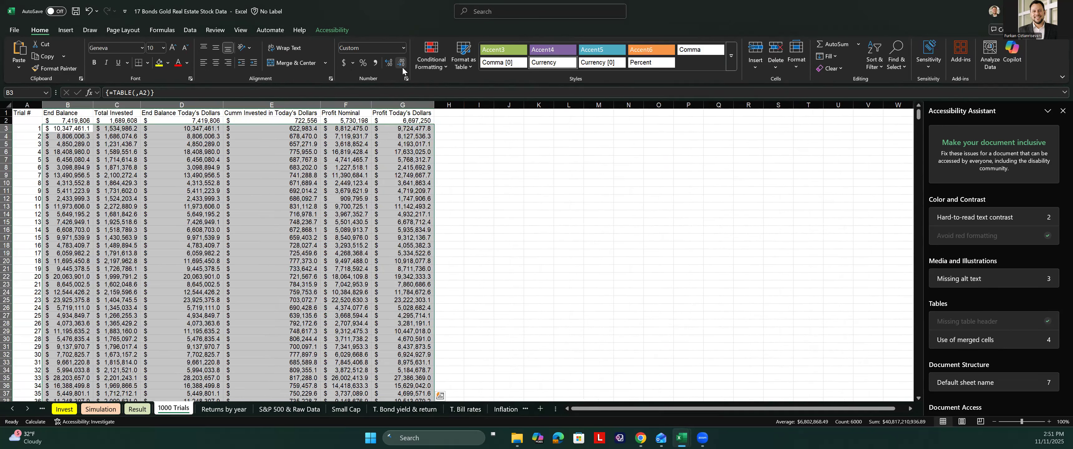
pyautogui.click(500, 117)
# - Fill the Profit Today's Dollars cell G2 with light green
pyautogui.click(416, 121)
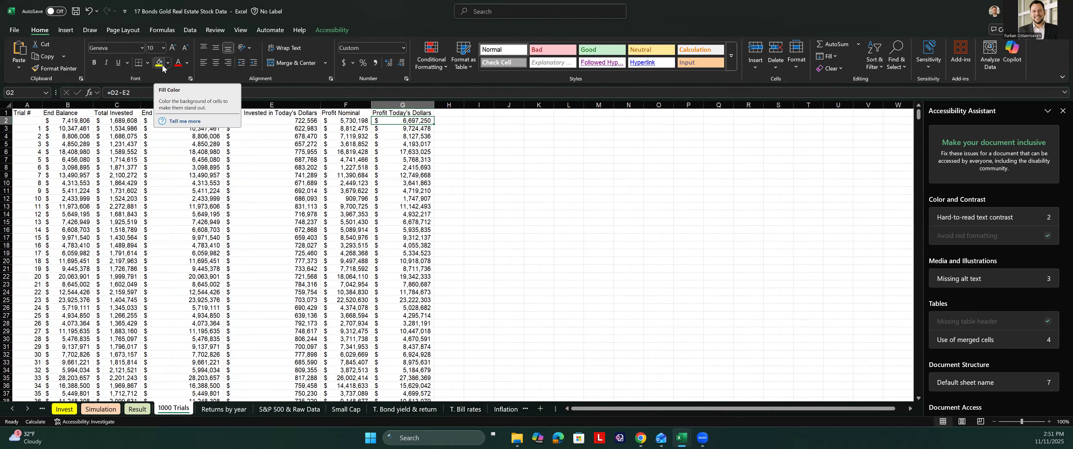
pyautogui.click(168, 64)
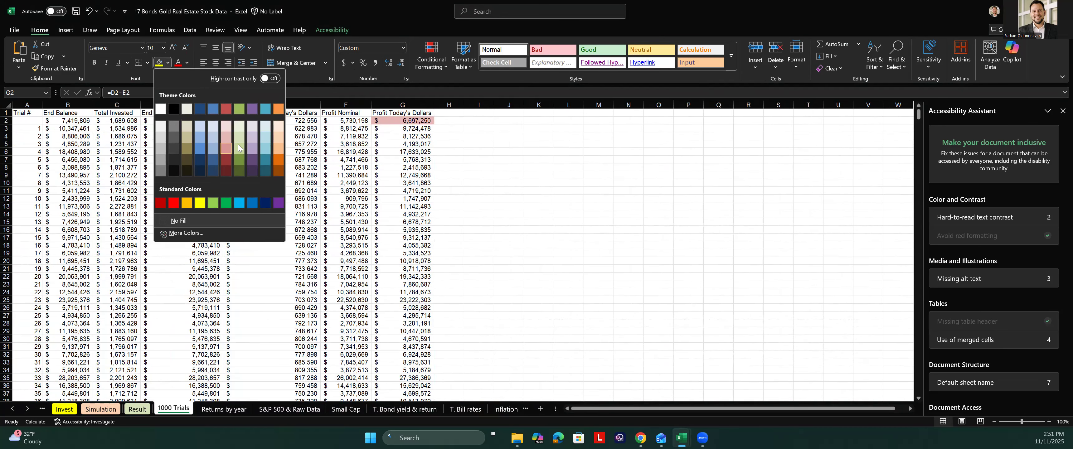
pyautogui.click(239, 146)
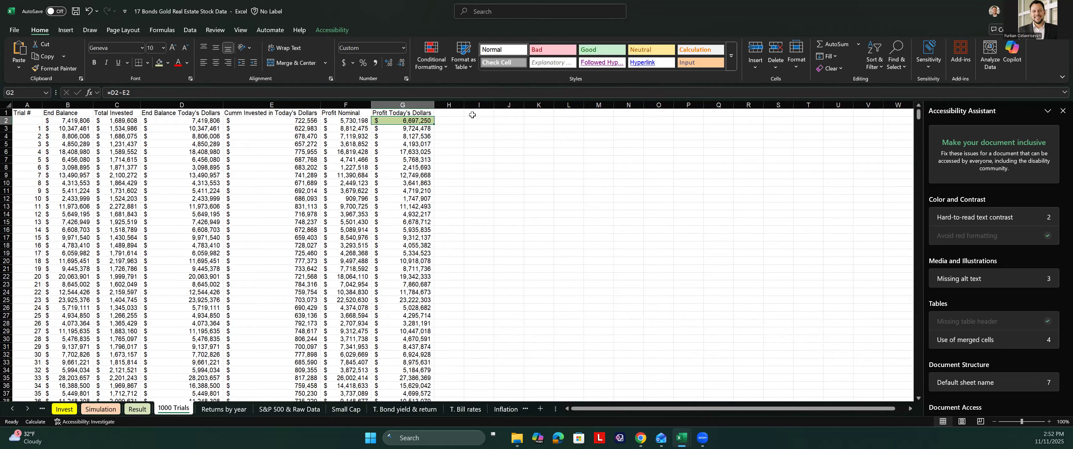
# - Trace the End Balance Today's Dollars link in D2 to the Result sheet and examine the year 50 End Balance formula
pyautogui.moveTo(77, 121); pyautogui.dragTo(123, 120)
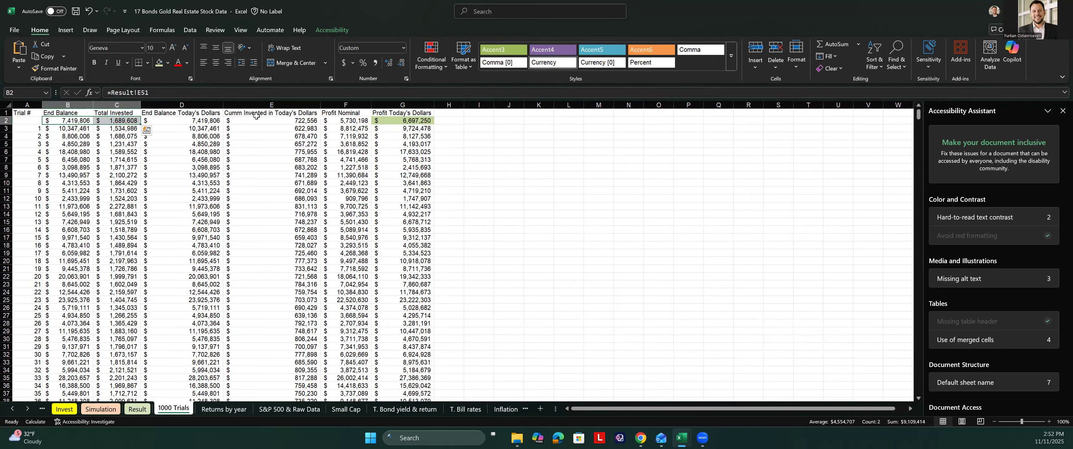
pyautogui.doubleClick(214, 122)
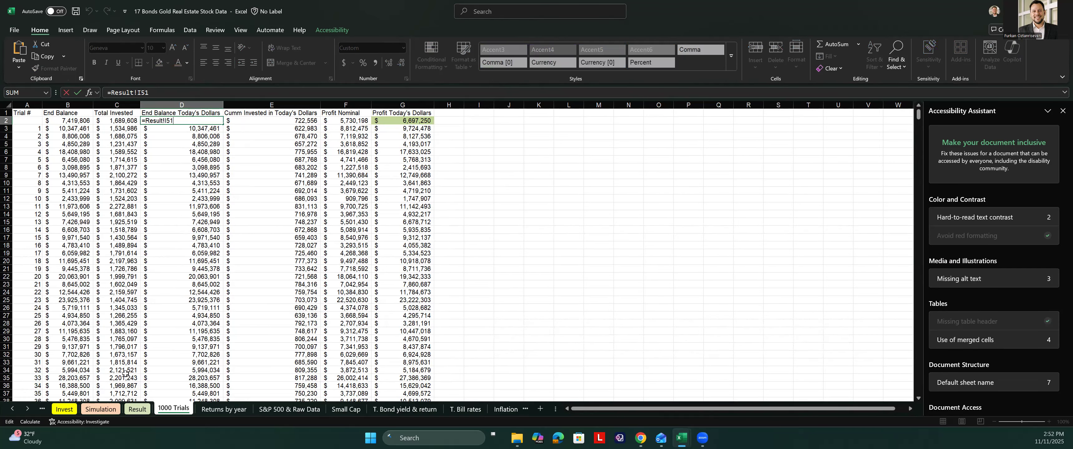
pyautogui.press('Escape')
pyautogui.click(136, 409)
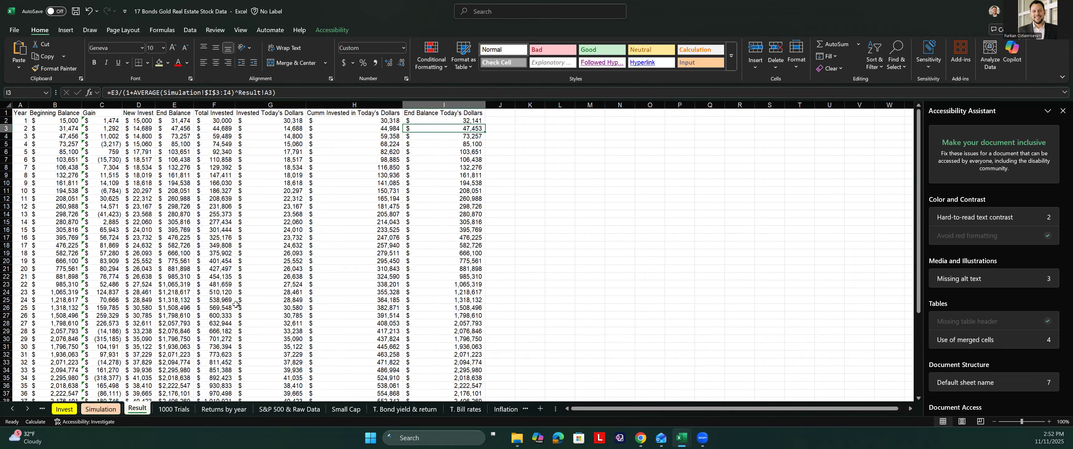
pyautogui.scroll(-5, 236, 305)
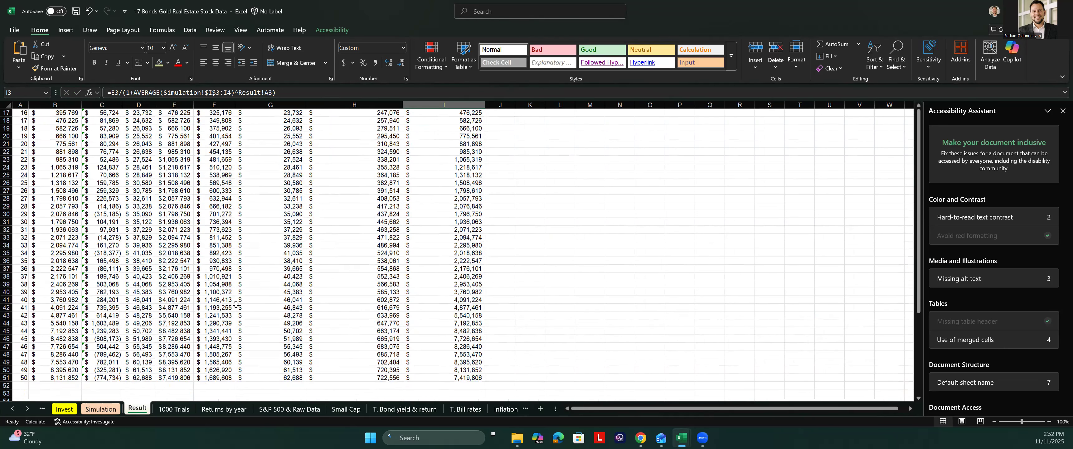
pyautogui.scroll(-1, 236, 305)
pyautogui.scroll(6, 235, 305)
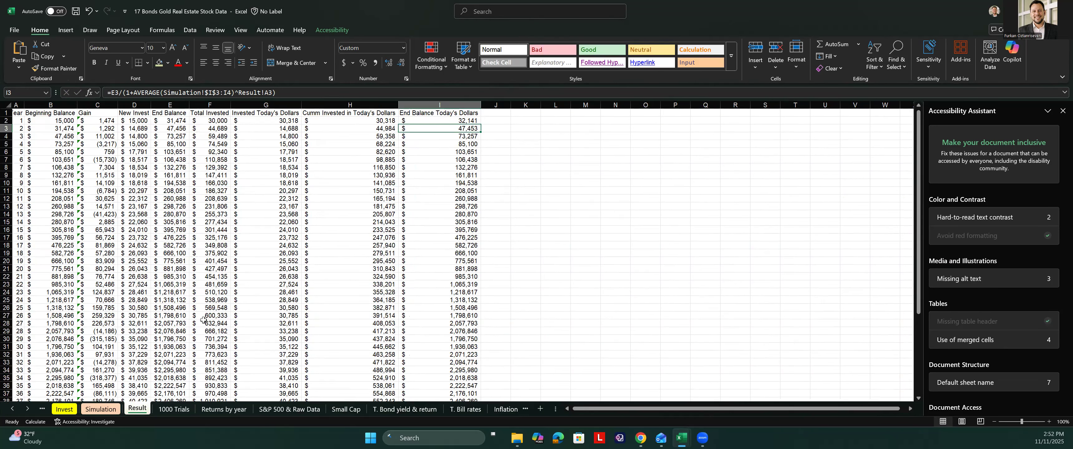
pyautogui.scroll(-6, 204, 320)
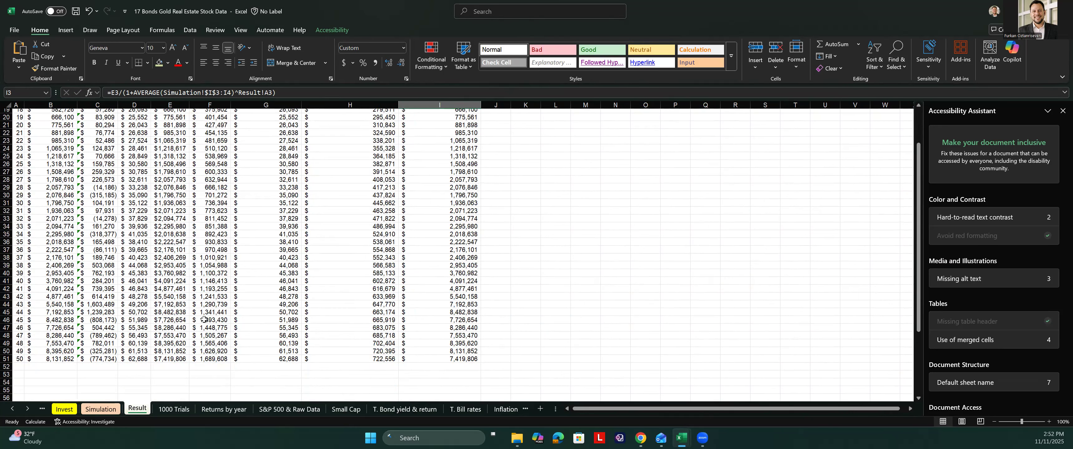
pyautogui.click(173, 358)
pyautogui.doubleClick(173, 359)
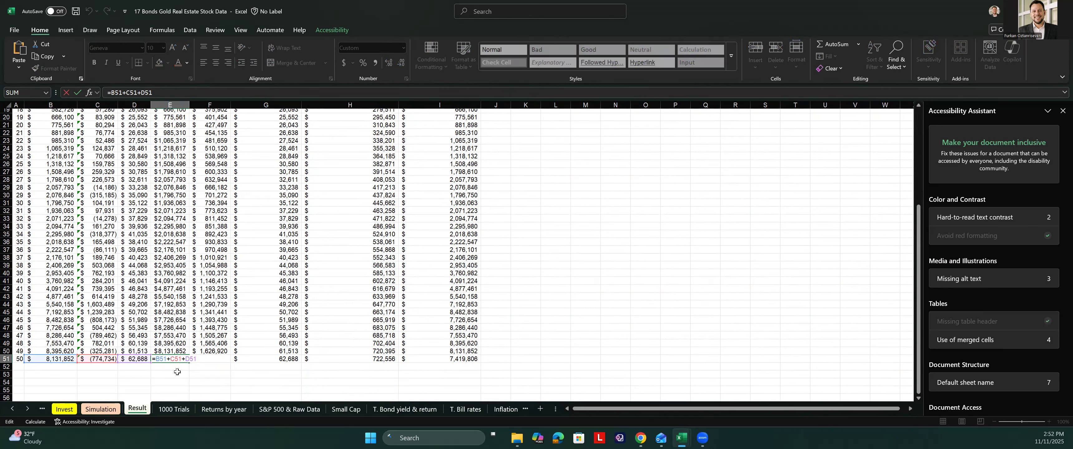
pyautogui.press('Escape')
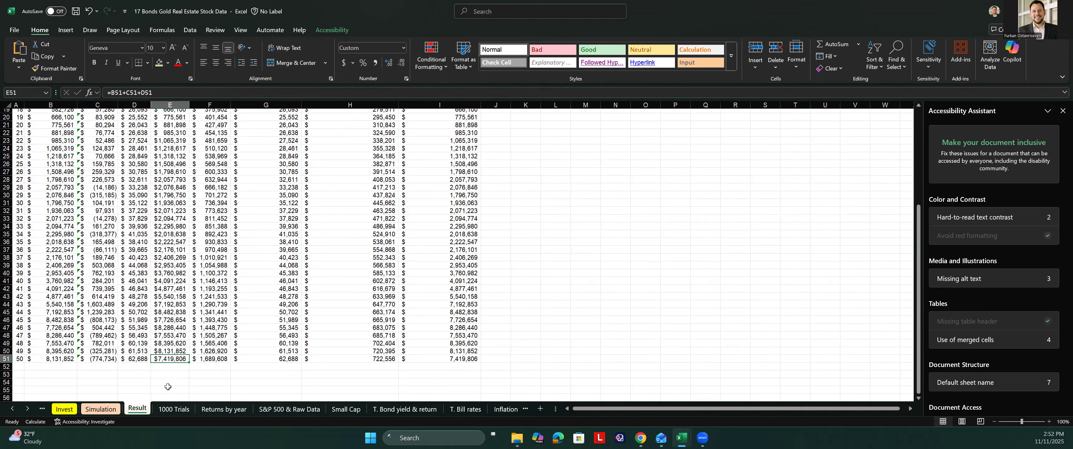
# - Inspect the discounting formula for the year 50 End Balance Today's Dollars in I51
pyautogui.doubleClick(457, 359)
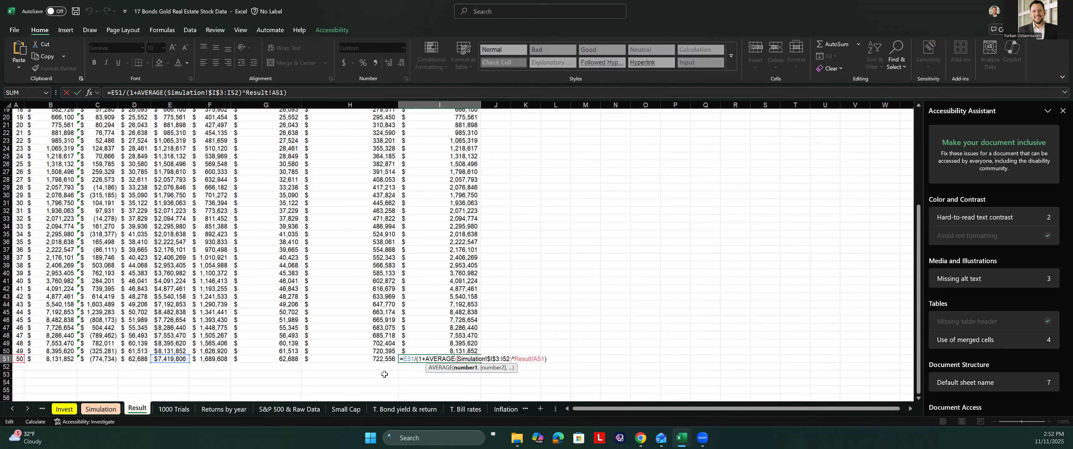
pyautogui.hotkey('ctrl', 'Return')
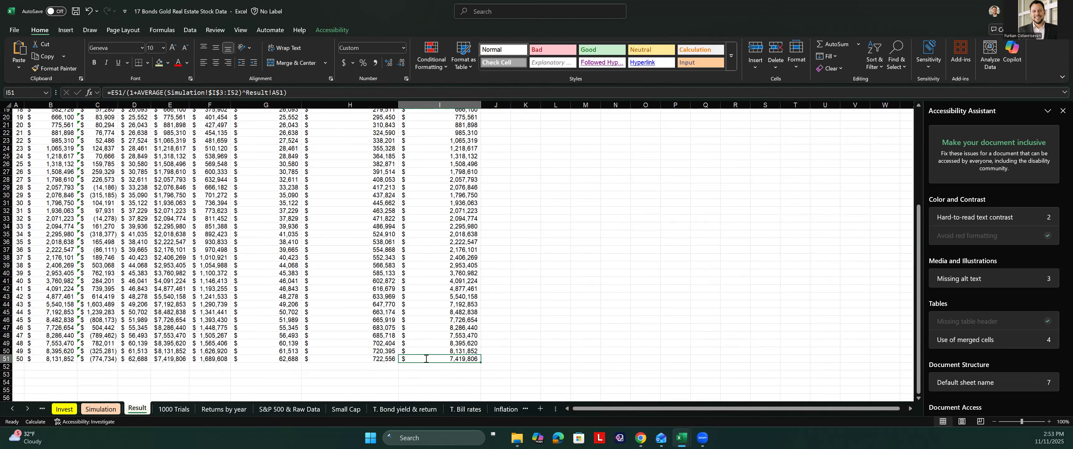
pyautogui.doubleClick(426, 359)
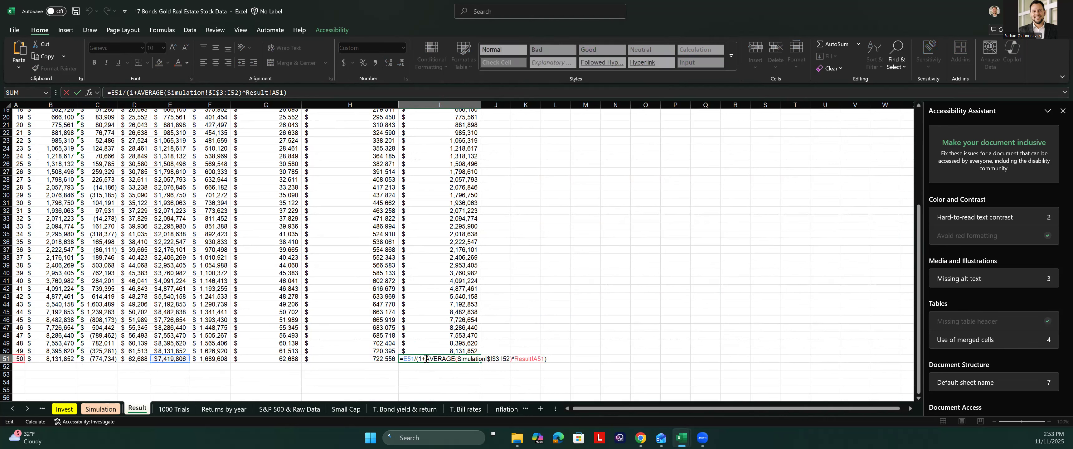
pyautogui.press('Escape')
pyautogui.scroll(4, 500, 288)
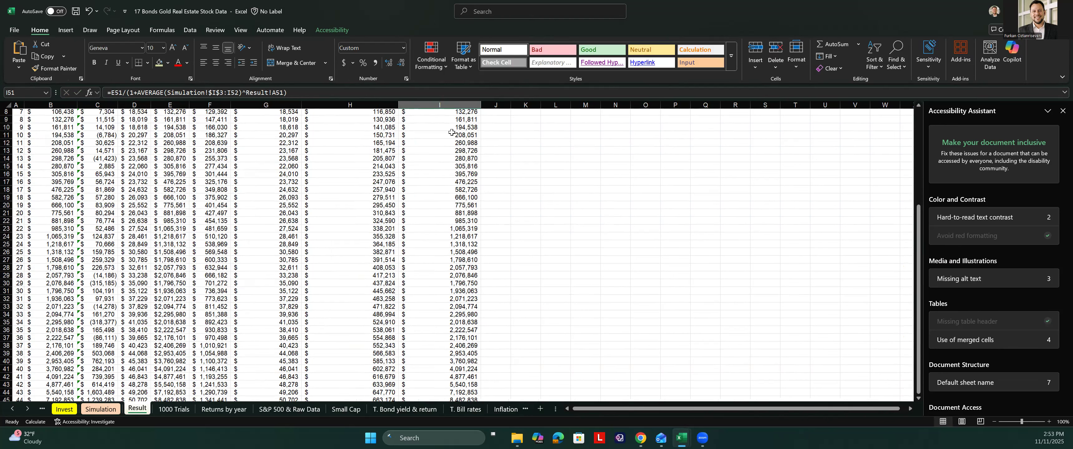
pyautogui.scroll(3, 446, 129)
# - Correct the parentheses in I3 so the formula reads =E3/(1+AVERAGE(Simulation!$I$3:I4))^Result!A3
pyautogui.click(460, 120)
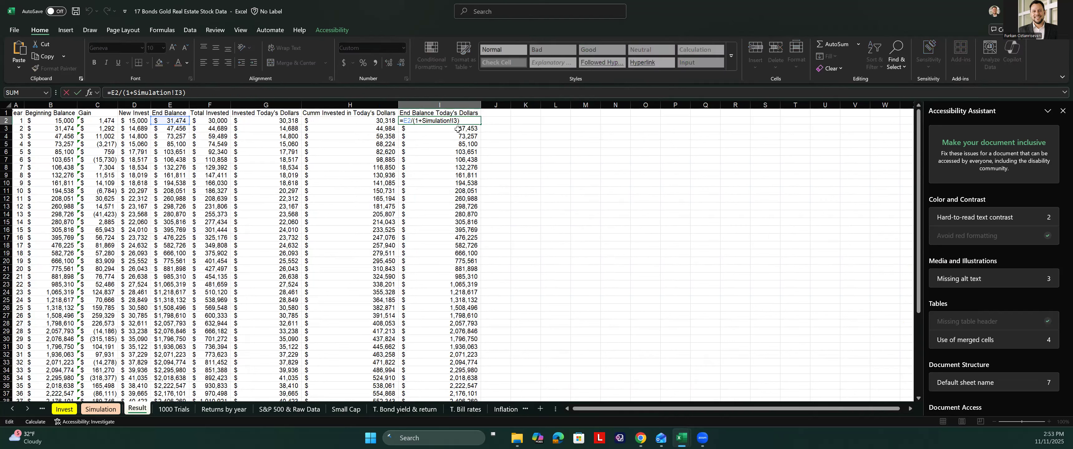
pyautogui.doubleClick(458, 129)
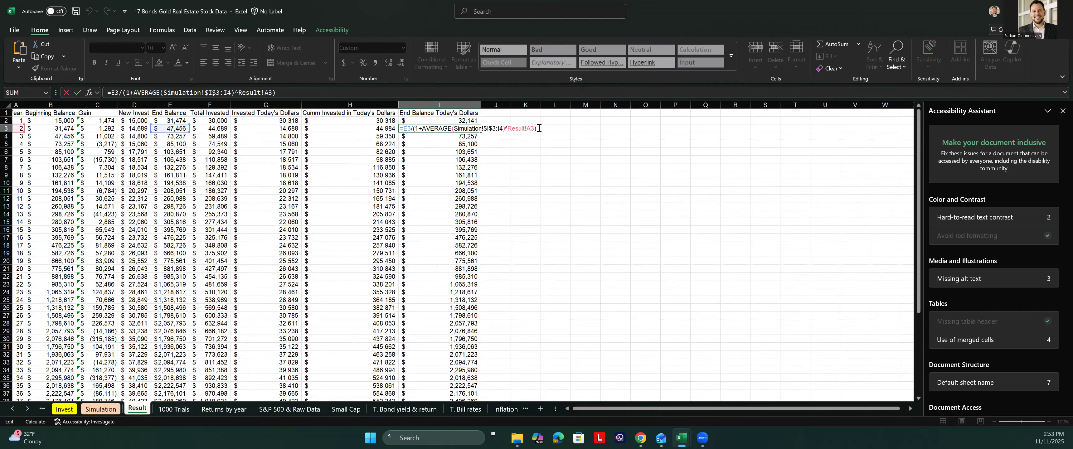
pyautogui.press('BackSpace')
pyautogui.click(504, 128)
pyautogui.write('))')
pyautogui.press('Return')
# - Fill the corrected I3 formula down to year 50 and autofit the End Balance column
pyautogui.click(475, 130)
pyautogui.doubleClick(480, 129)
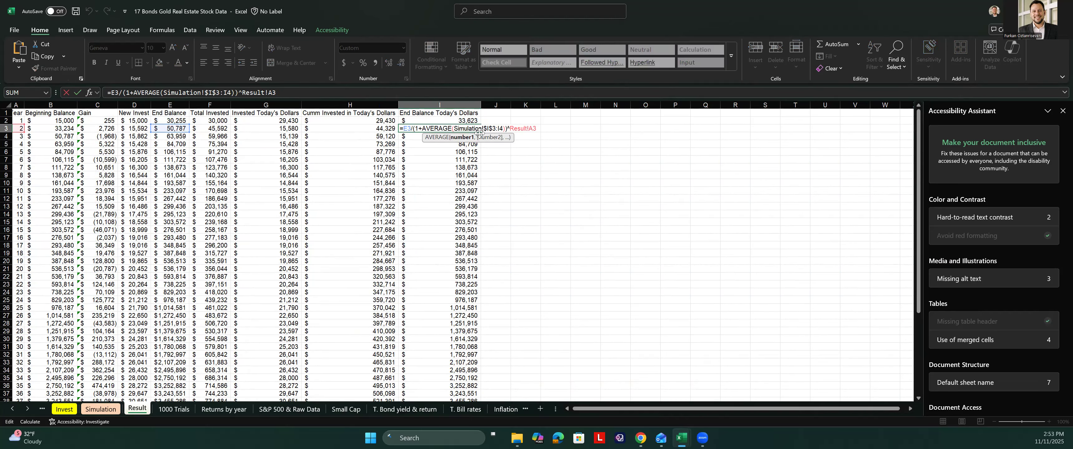
pyautogui.press('Escape')
pyautogui.hotkey('ctrl', 'shift', 'Down')
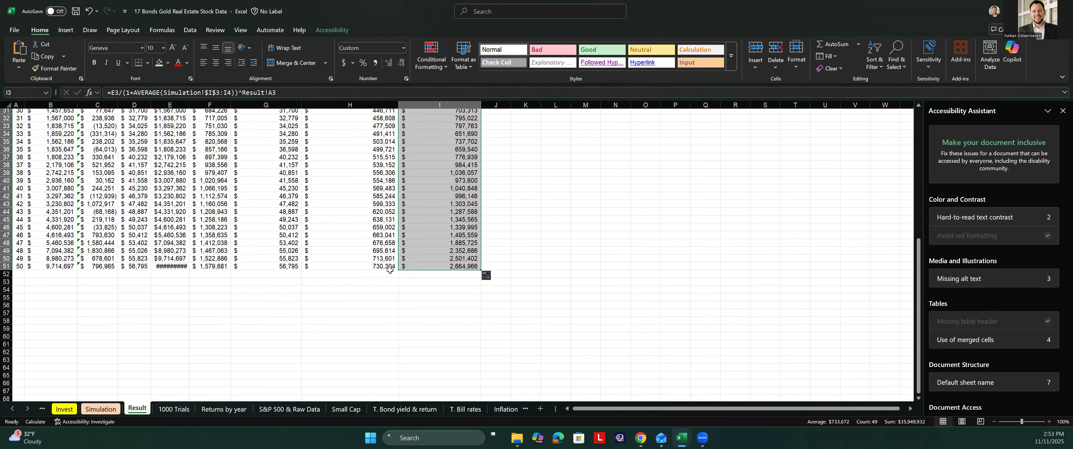
pyautogui.doubleClick(189, 106)
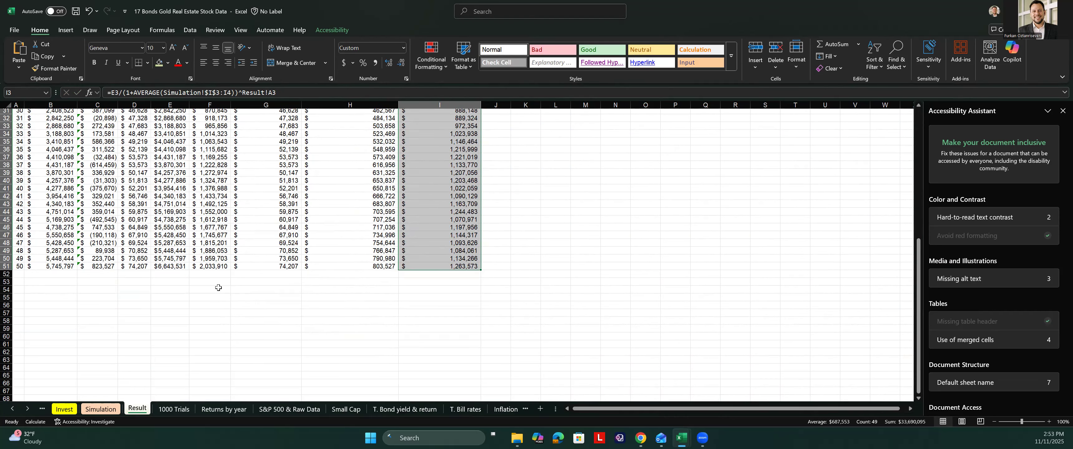
# - Give the 1000 Trials sheet tab a light purple color
pyautogui.click(166, 413)
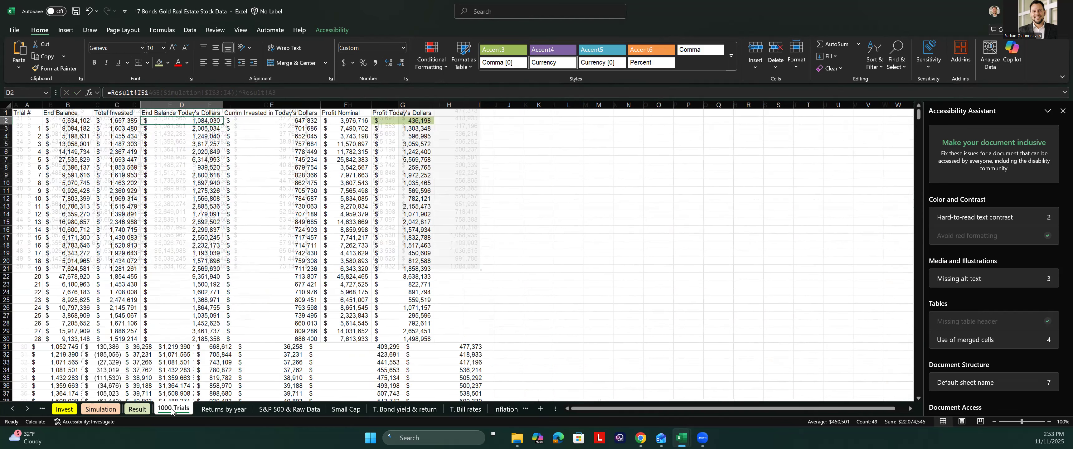
pyautogui.rightClick(172, 411)
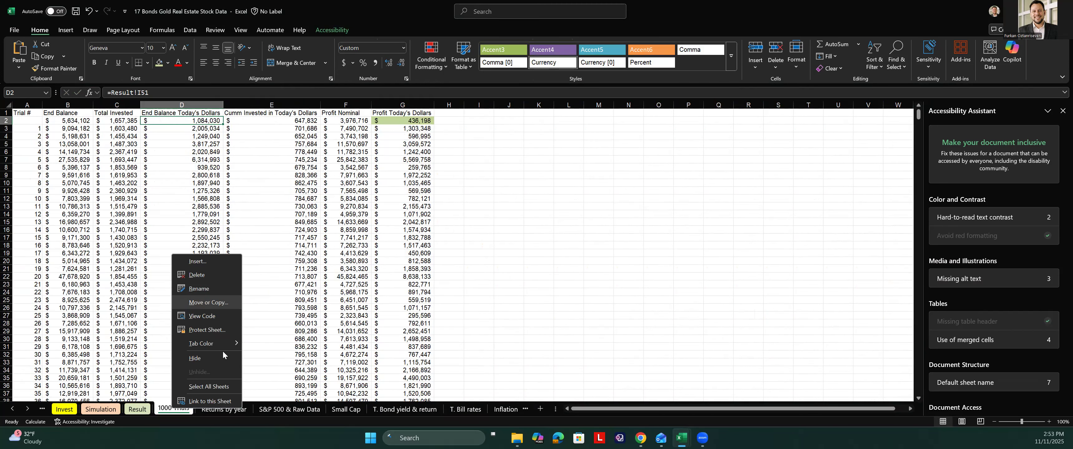
pyautogui.moveTo(227, 343)
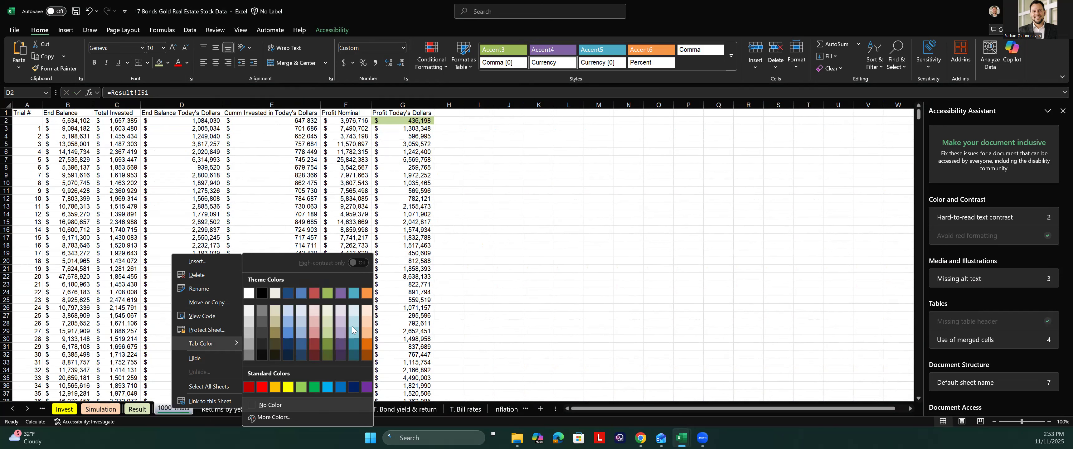
pyautogui.click(341, 323)
pyautogui.click(185, 387)
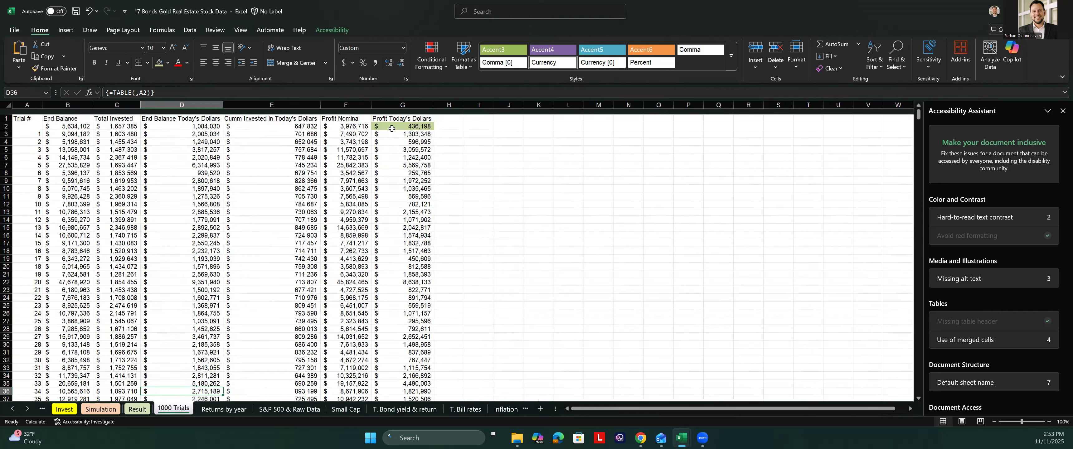
# - Review the Profit Today's Dollars results through trial 1000 and return to the first rows
pyautogui.click(394, 119)
pyautogui.hotkey('ctrl', 'Down')
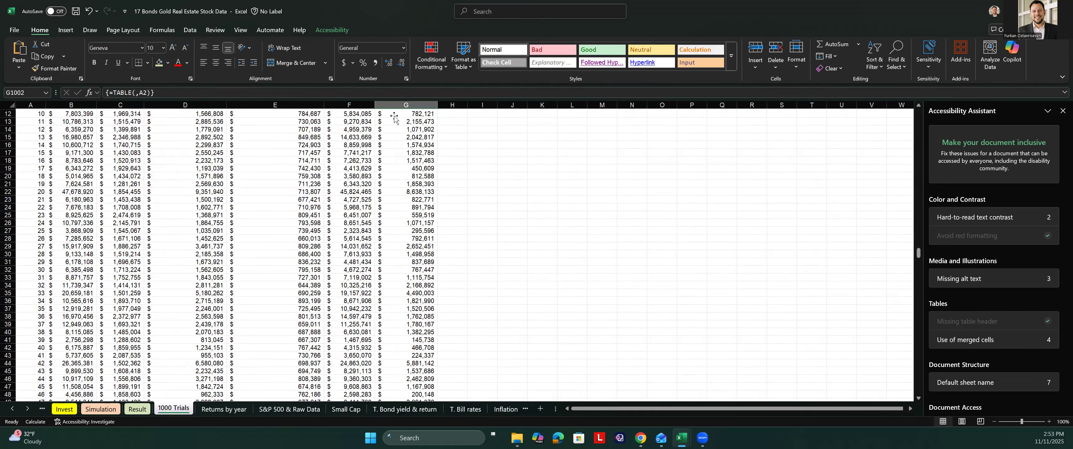
pyautogui.scroll(20, 394, 119)
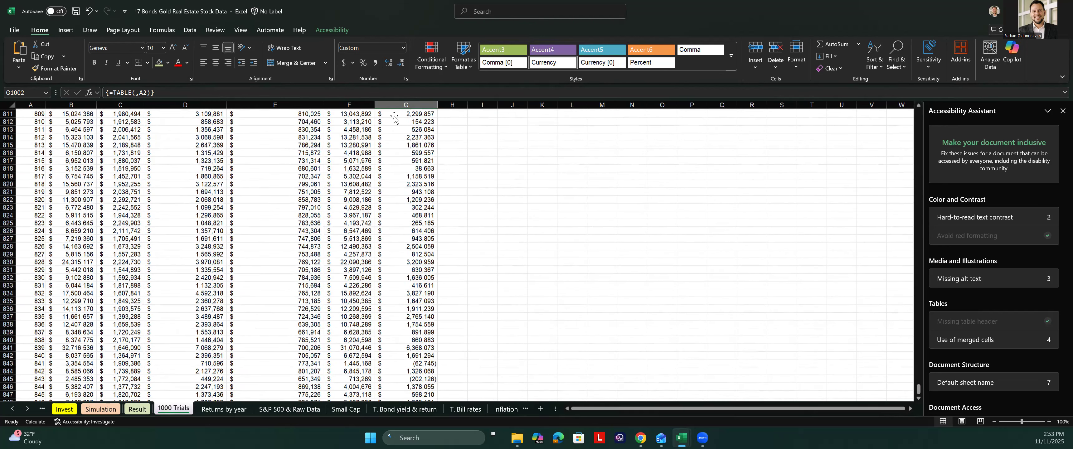
pyautogui.scroll(20, 394, 119)
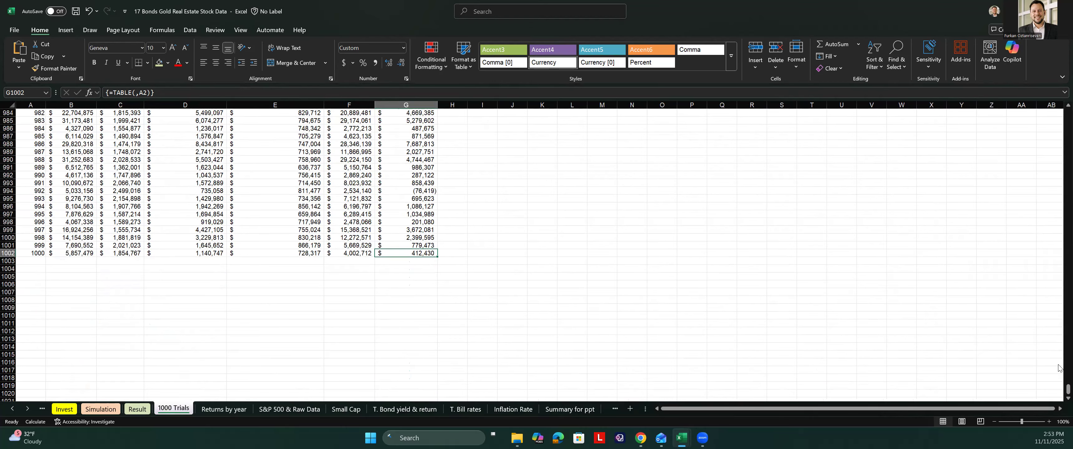
pyautogui.moveTo(1060, 392); pyautogui.dragTo(471, 169)
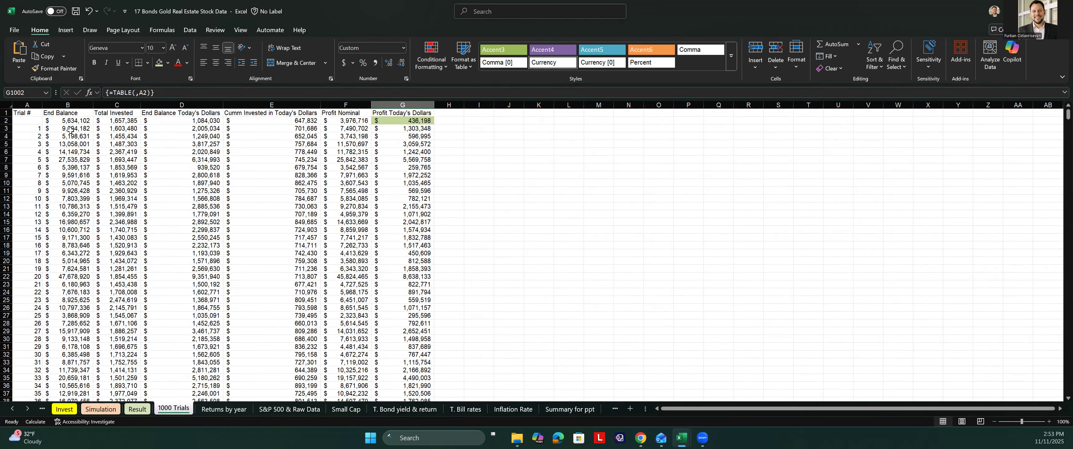
# - Check the formulas in B2 through E2 that link to the Result sheet's year 50 row
pyautogui.click(72, 120)
pyautogui.press('Right')
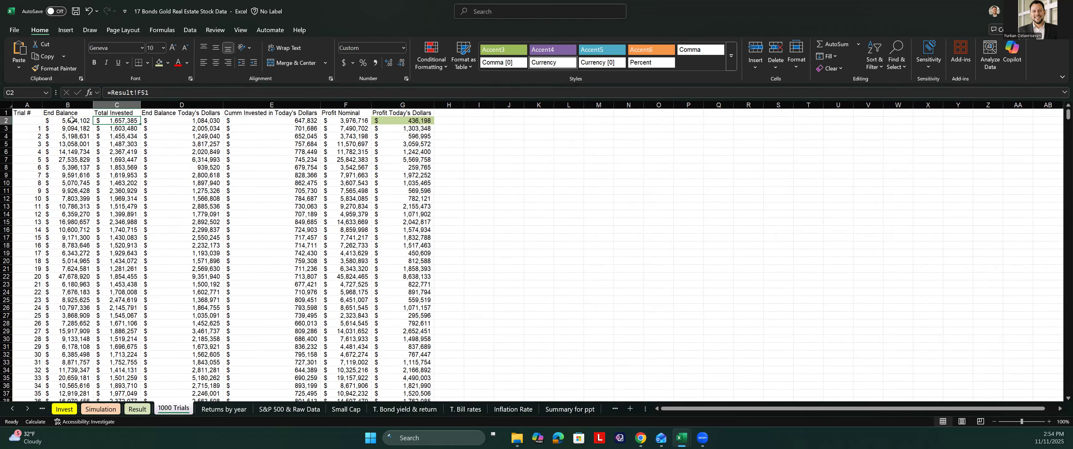
pyautogui.press('Right')
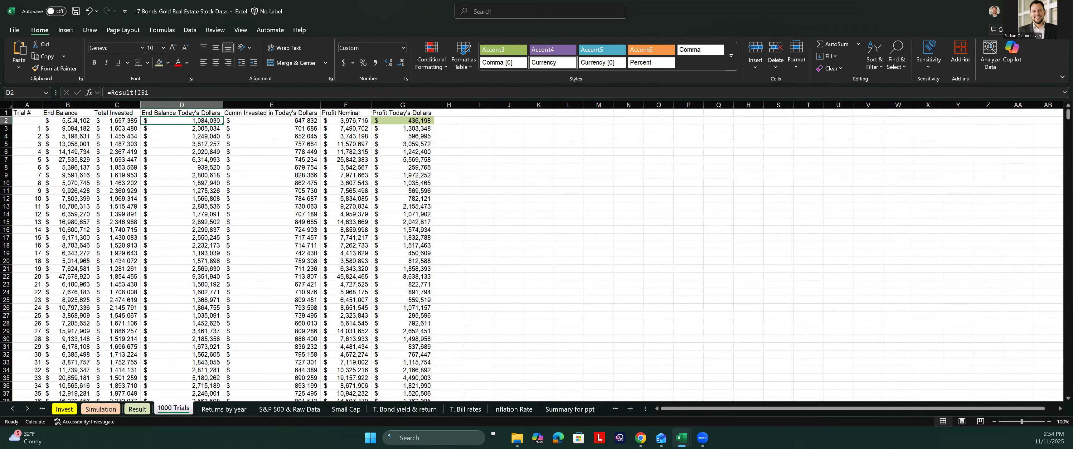
pyautogui.press('Right')
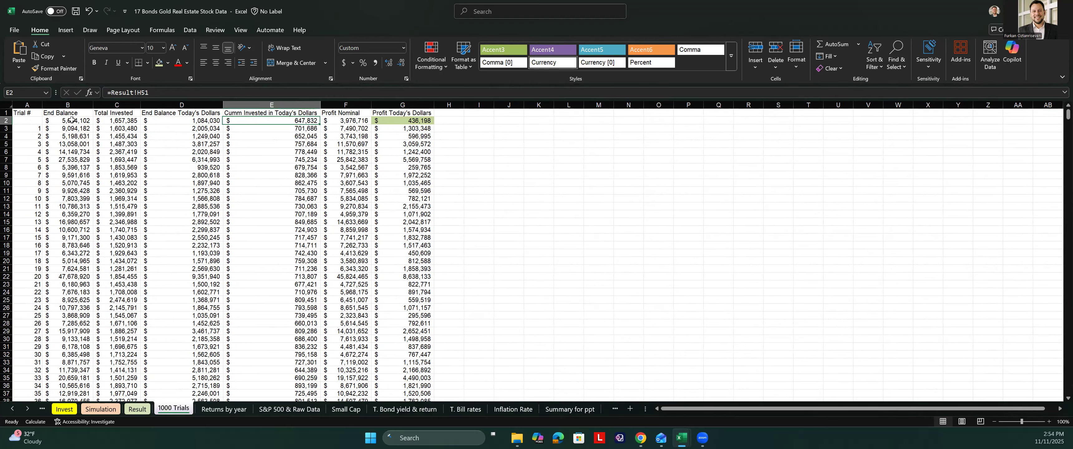
# - Check the nominal and today's-dollars profit formulas in F2 and G2
pyautogui.press('Right')
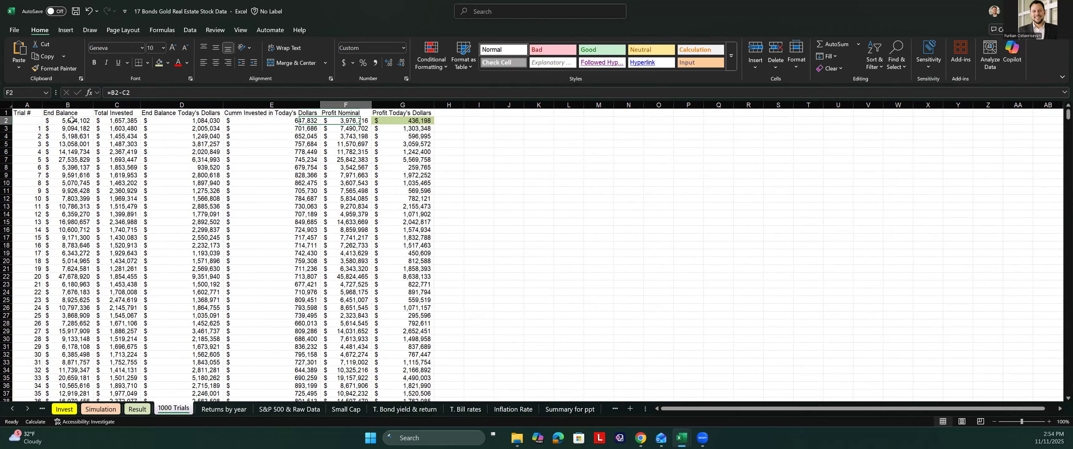
pyautogui.press('Right')
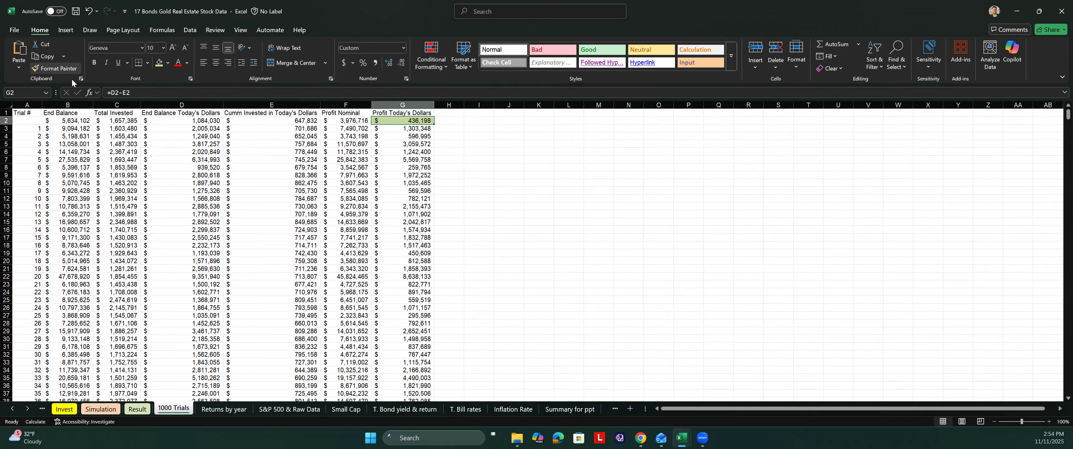
# - Label cells I2 through I4 as Average, Std Dev and Coef Var
pyautogui.click(533, 120)
pyautogui.click(480, 120)
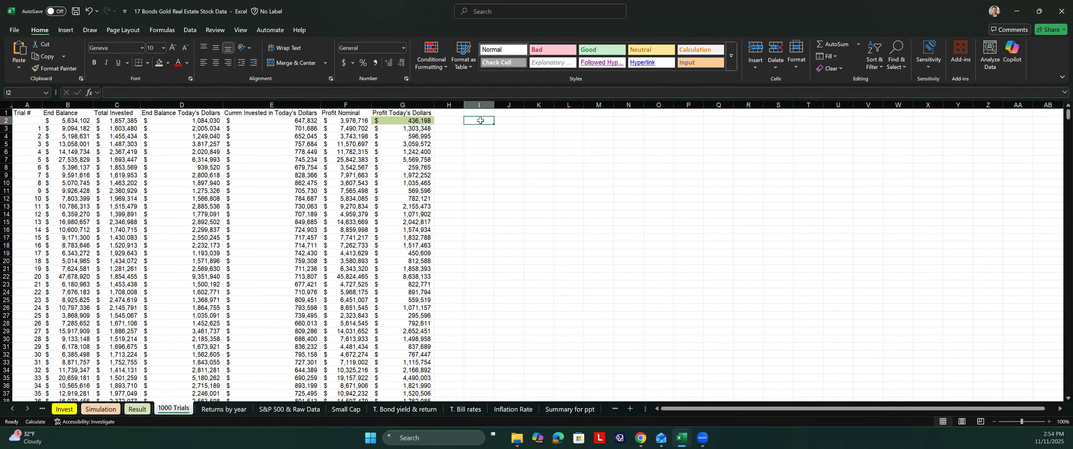
pyautogui.write('Average')
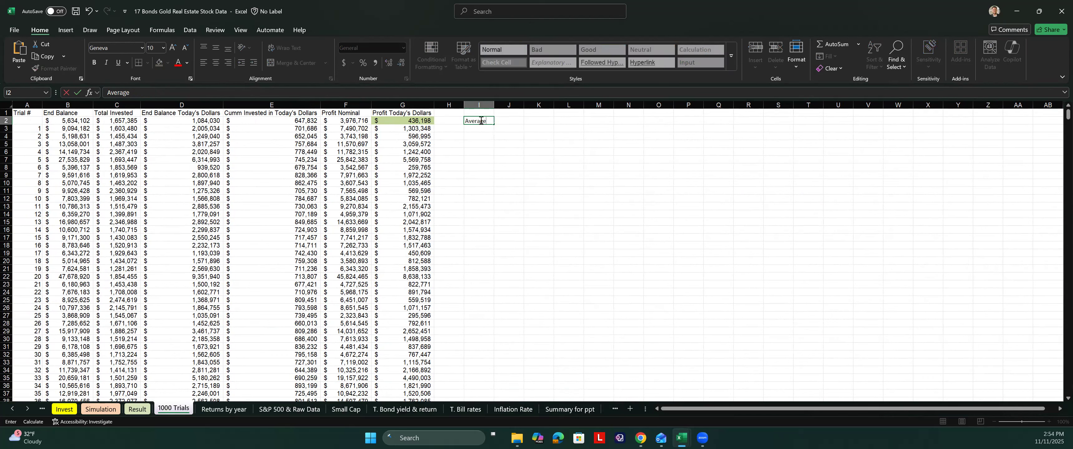
pyautogui.press('Return')
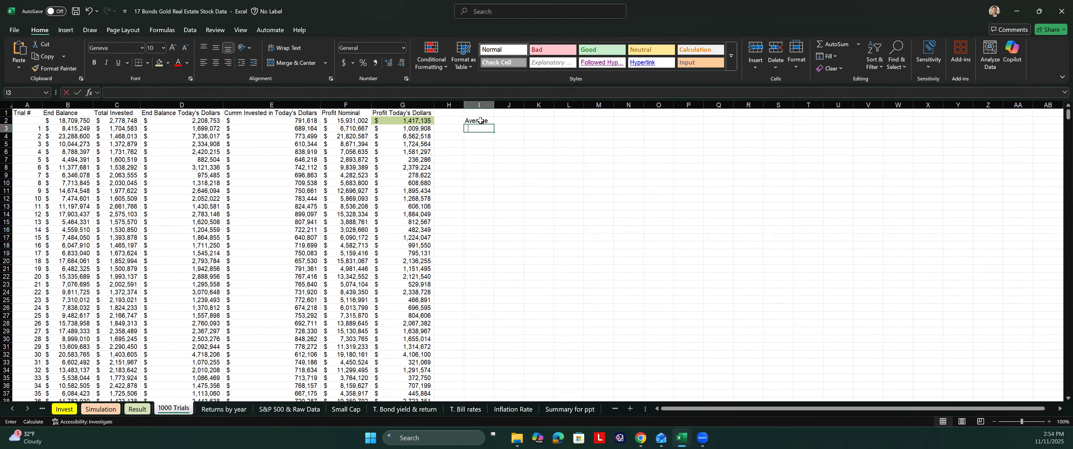
pyautogui.write('Std Dev')
pyautogui.press('Return')
pyautogui.write('Coef ')
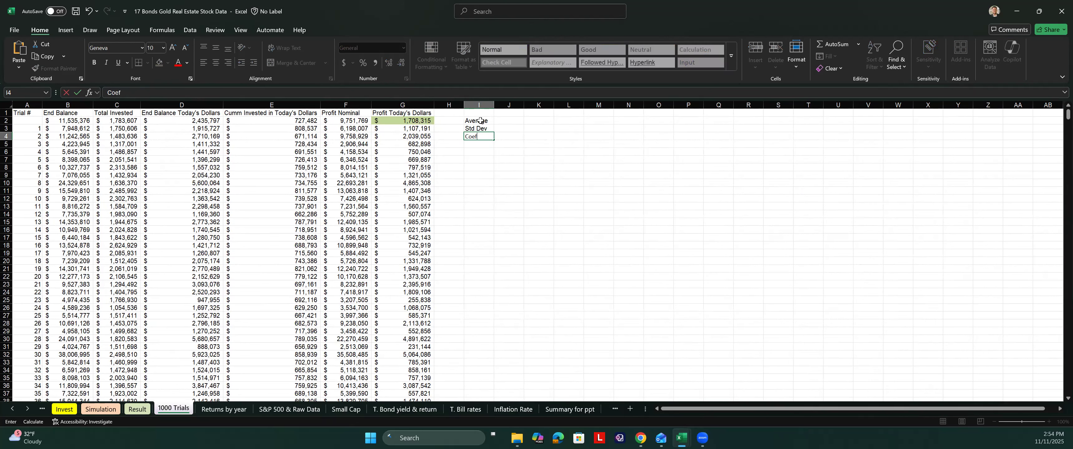
pyautogui.write('Var')
pyautogui.press('Return')
# - Enter the label Pr Not Beating Inflation in I6 and autofit column I to it
pyautogui.press('Down')
pyautogui.press('Down')
pyautogui.press('Up')
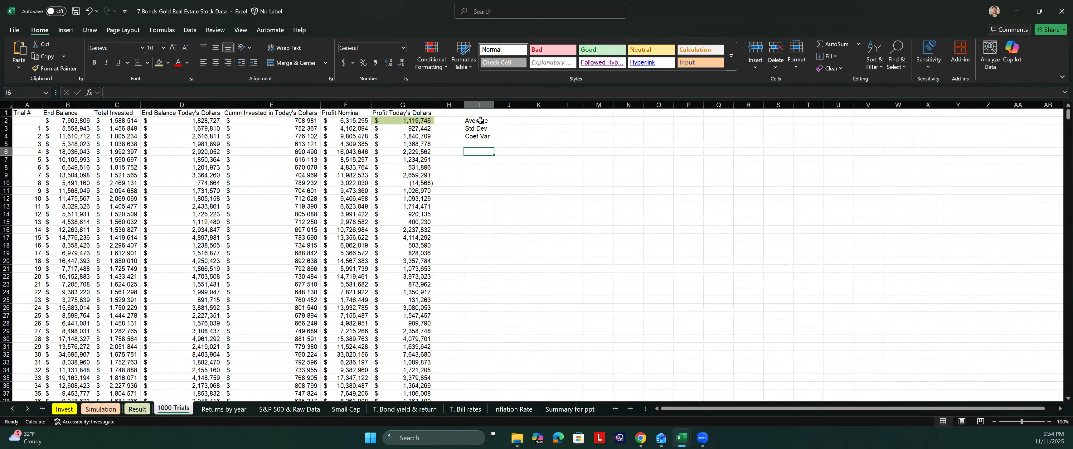
pyautogui.write('Pr M')
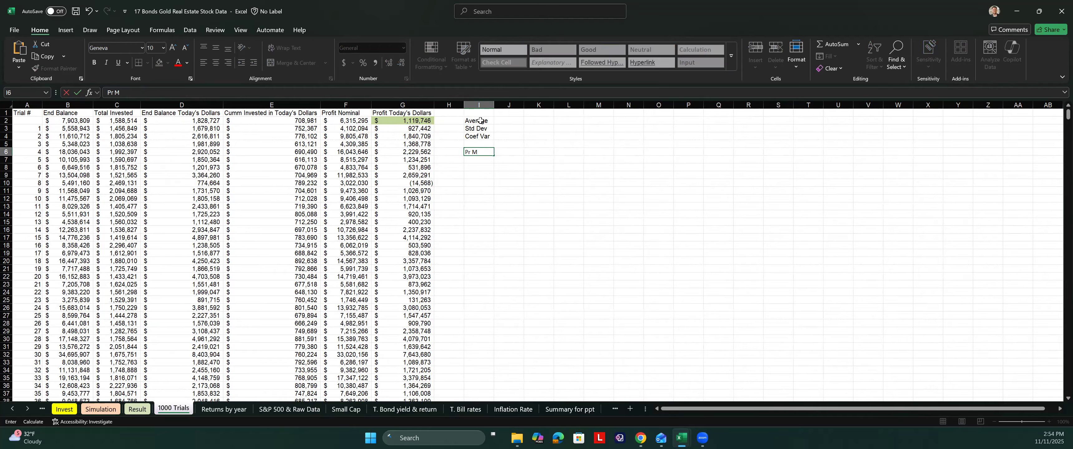
pyautogui.write('ot Beatin')
pyautogui.write('lation')
pyautogui.hotkey('ctrl', 'Return')
pyautogui.press('Right')
pyautogui.press('Right')
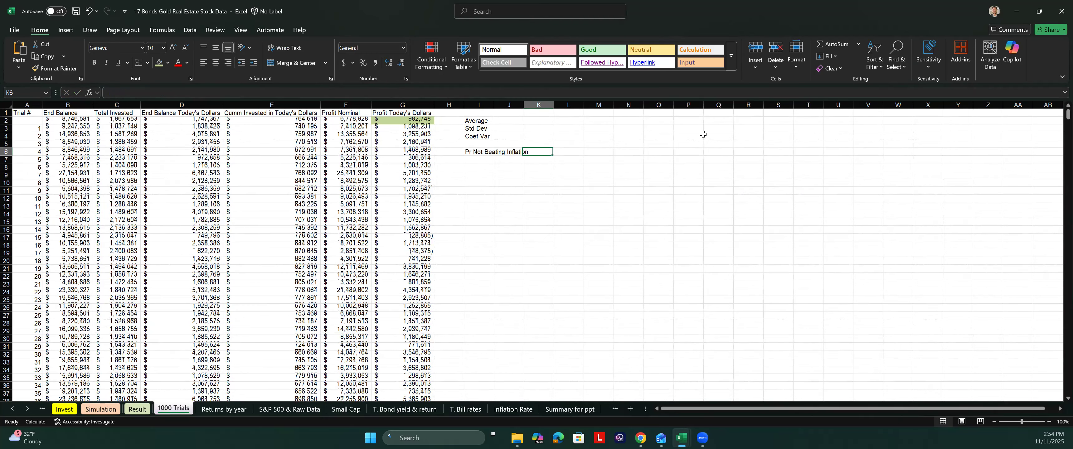
pyautogui.doubleClick(495, 104)
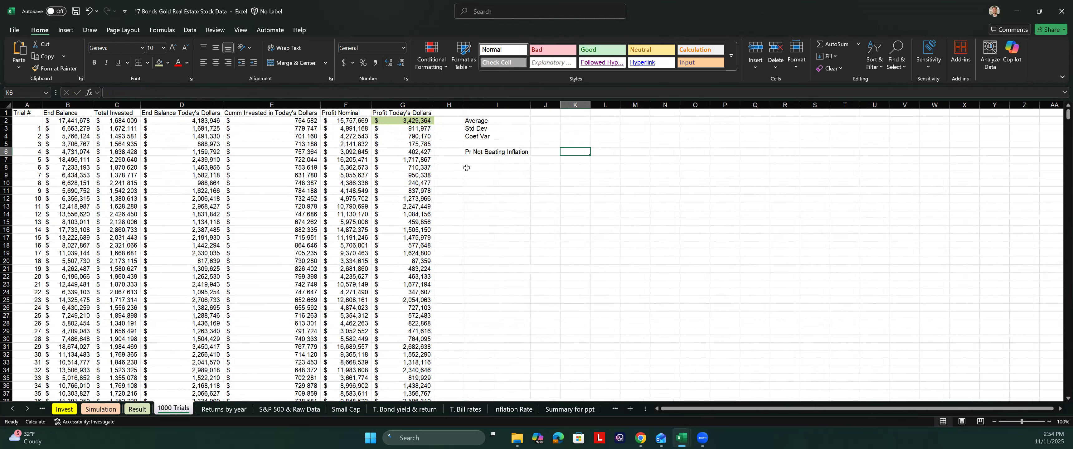
# - Enter the labels Pr Losing Money in I7 and Pr Making $5M Today's Dollars in I8
pyautogui.click(477, 160)
pyautogui.write('Pr Losing Mone')
pyautogui.press('Return')
pyautogui.press('Return')
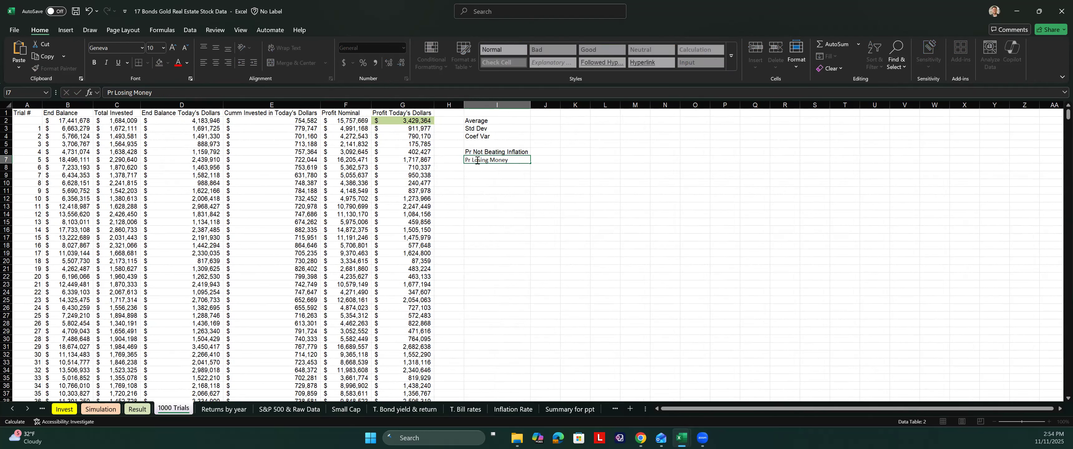
pyautogui.press('Up')
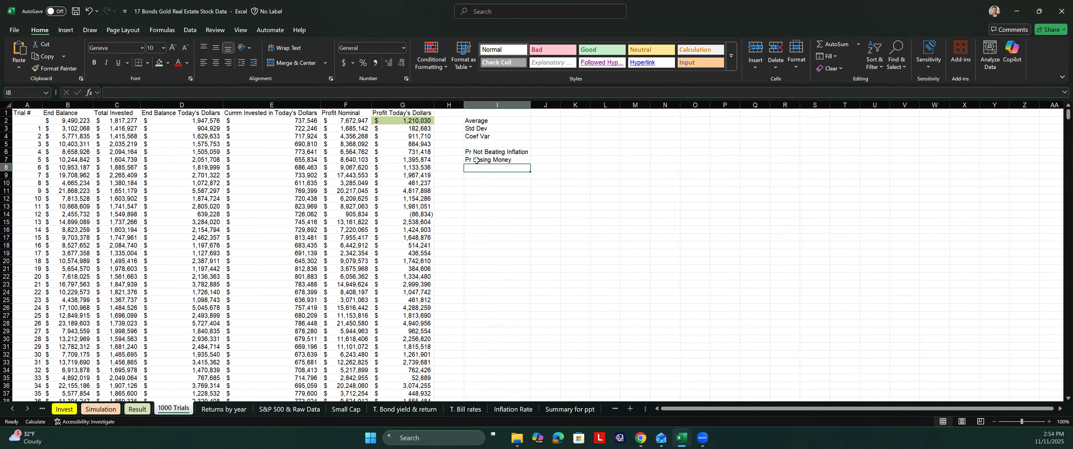
pyautogui.write('Pr')
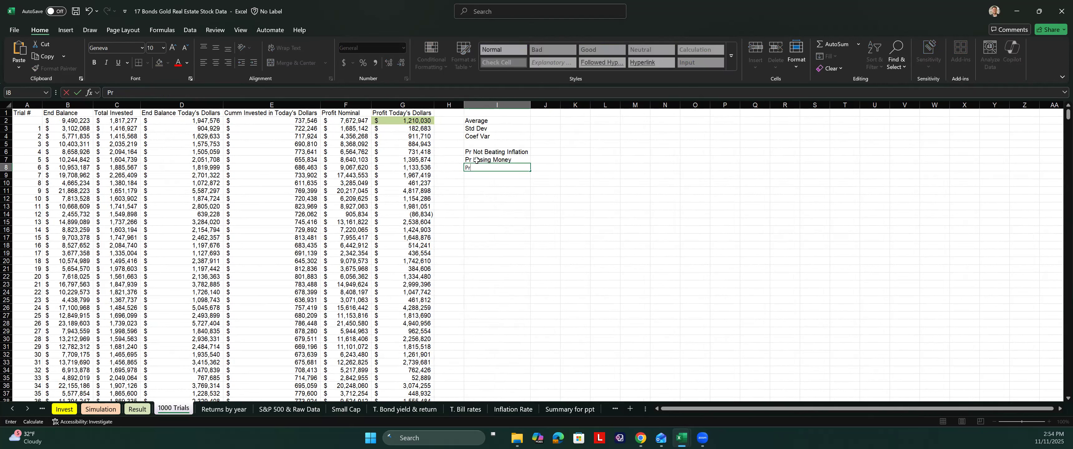
pyautogui.write(" Making $5M Today's Dollars")
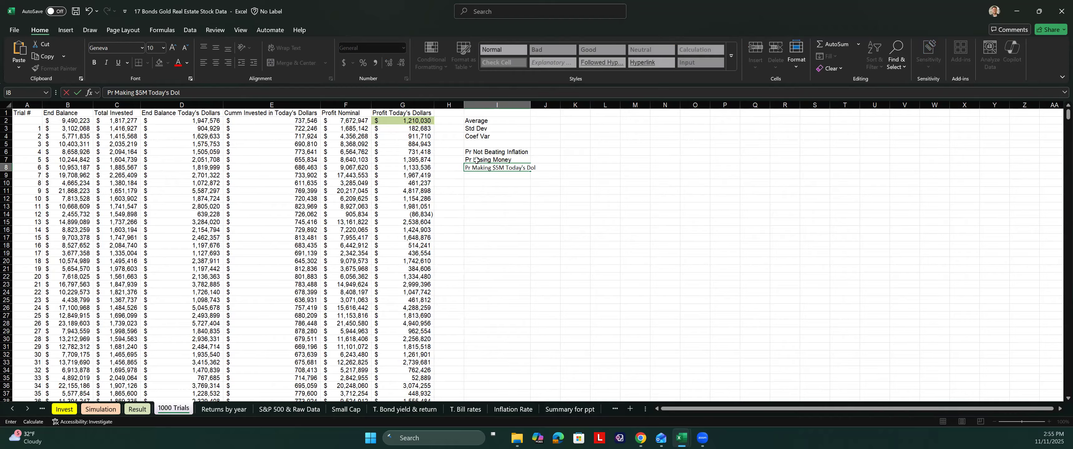
pyautogui.hotkey('ctrl', 'Return')
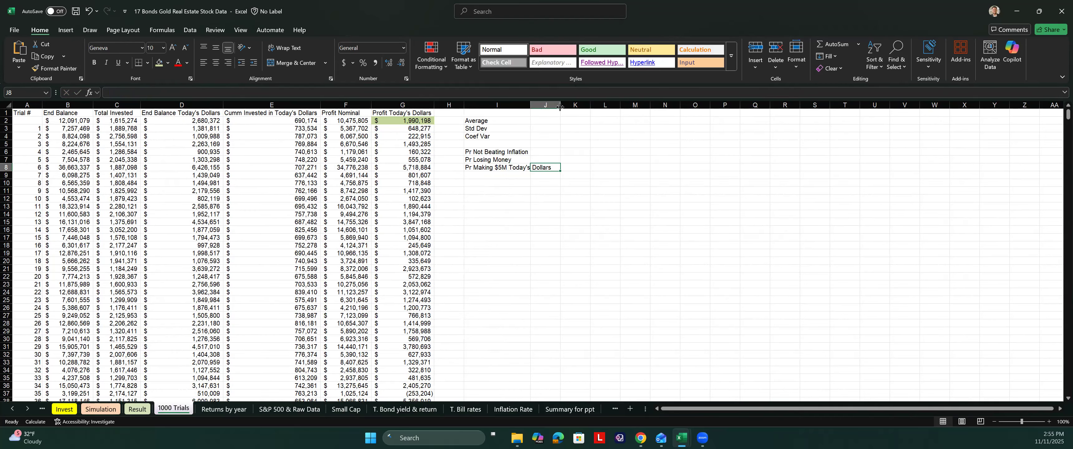
# - Calculate the average of the Profit Today's Dollars trials, G3:G1002, in J2 with AVERAGE
pyautogui.click(548, 124)
pyautogui.write('=av')
pyautogui.press('Tab')
pyautogui.press('Left')
pyautogui.press('Left')
pyautogui.press('Left')
pyautogui.press('Down')
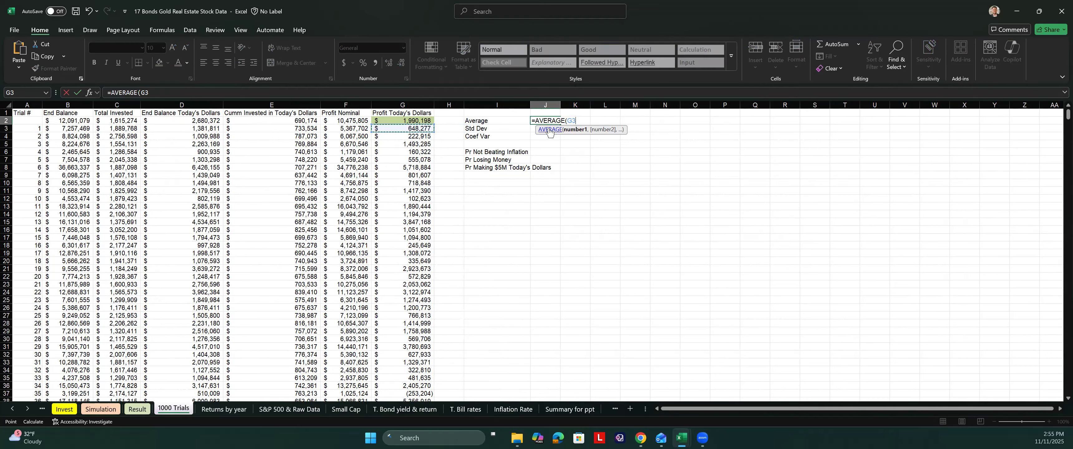
pyautogui.hotkey('ctrl', 'shift', 'Down')
pyautogui.press('Return')
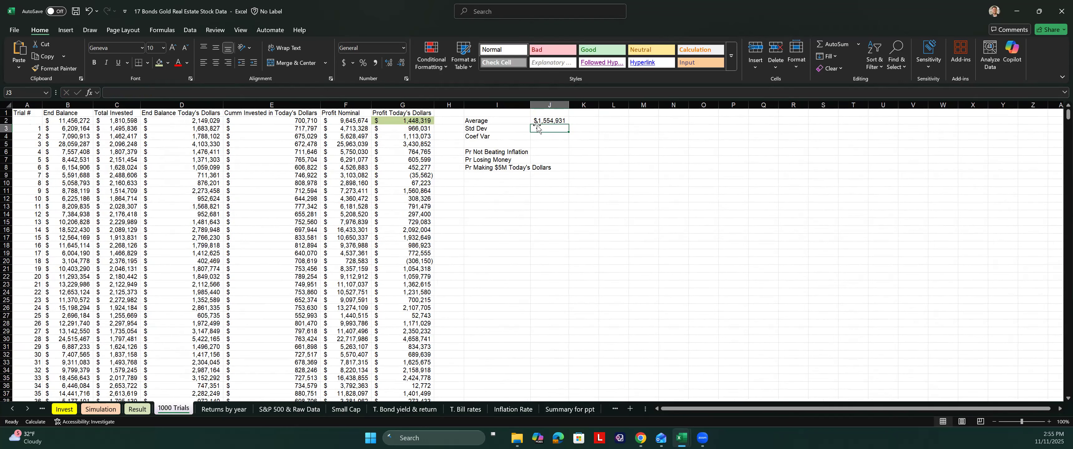
# - Calculate the sample standard deviation of G3:G1002 in J3 with STDEV.S
pyautogui.write('=STDEV')
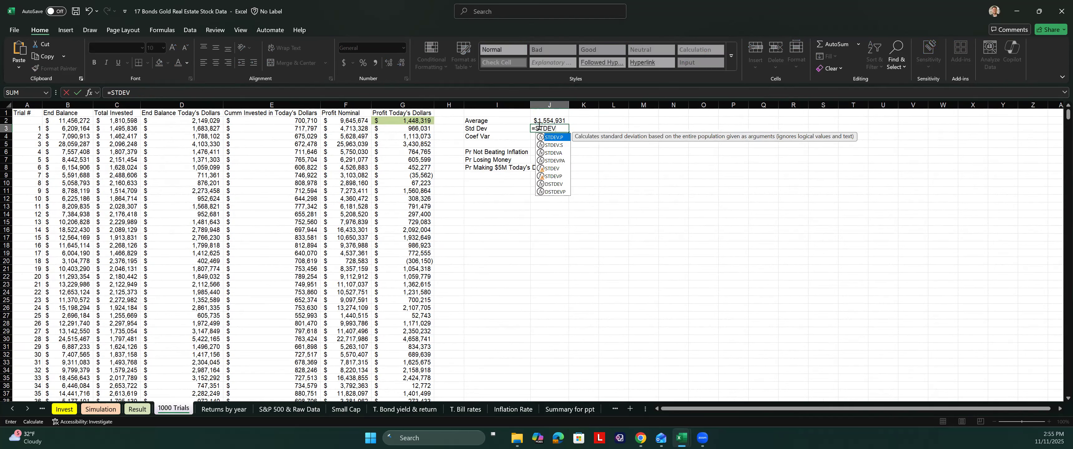
pyautogui.write('.S(')
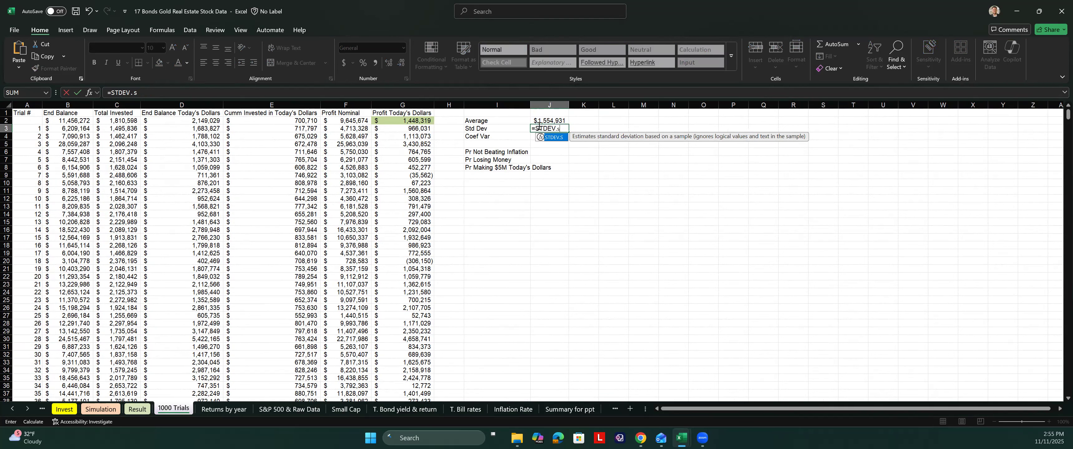
pyautogui.press('Left')
pyautogui.press('Left')
pyautogui.press('Left')
pyautogui.hotkey('shift', 'Down')
pyautogui.hotkey('ctrl', 'shift', 'Down')
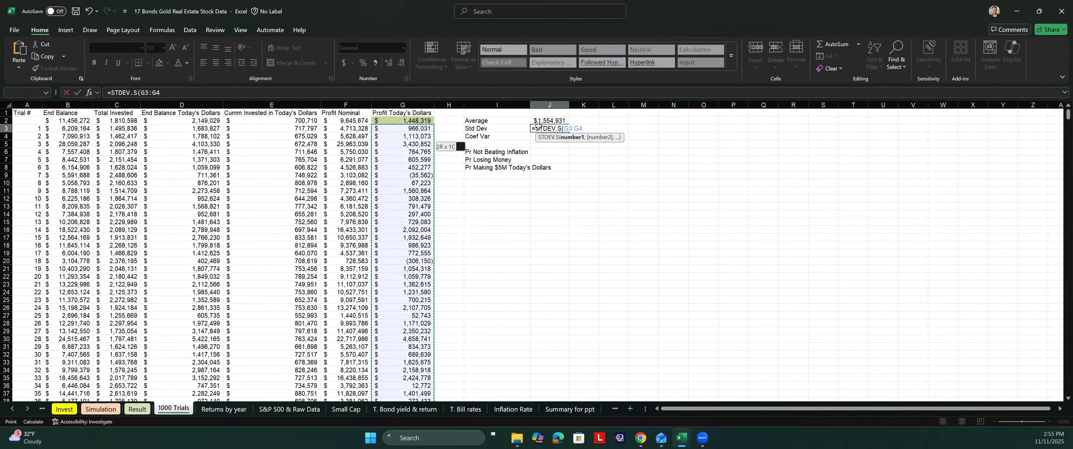
pyautogui.press('Return')
pyautogui.scroll(15, 535, 147)
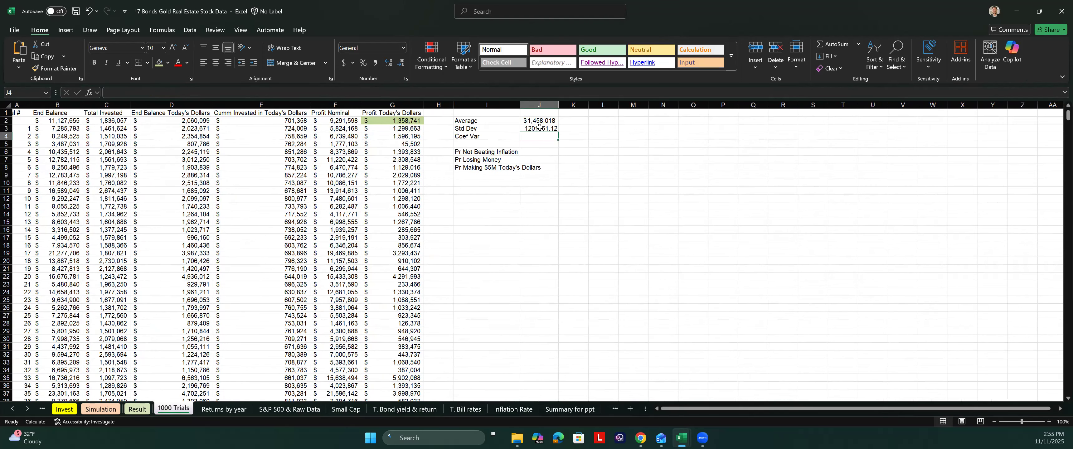
# - Format the average and standard deviation in J2:J3 as dollar accounting values without decimals
pyautogui.press('Up')
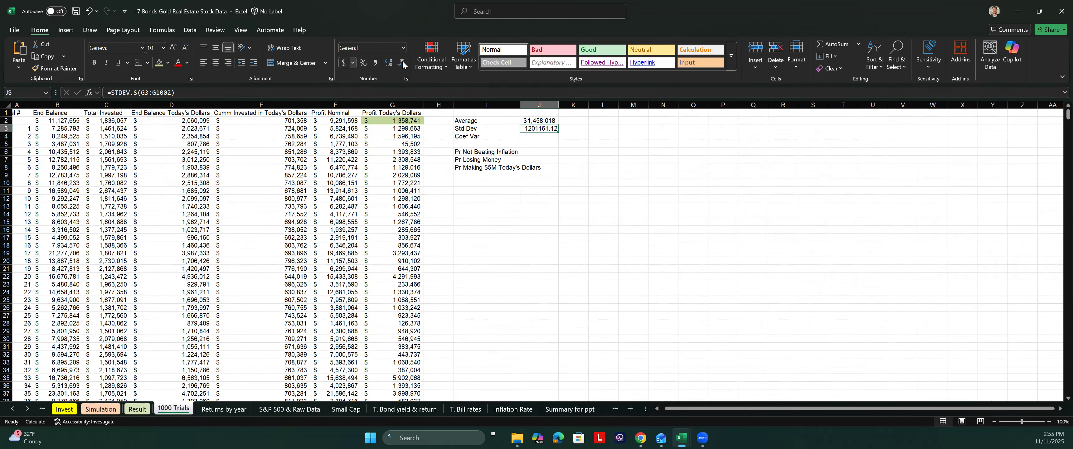
pyautogui.click(344, 63)
pyautogui.click(402, 63)
pyautogui.click(402, 64)
# - Calculate the coefficient of variation in J4 as =J3/J2 and format it as a percentage
pyautogui.click(540, 135)
pyautogui.write('=')
pyautogui.press('Up')
pyautogui.write('/')
pyautogui.press('Up')
pyautogui.press('Up')
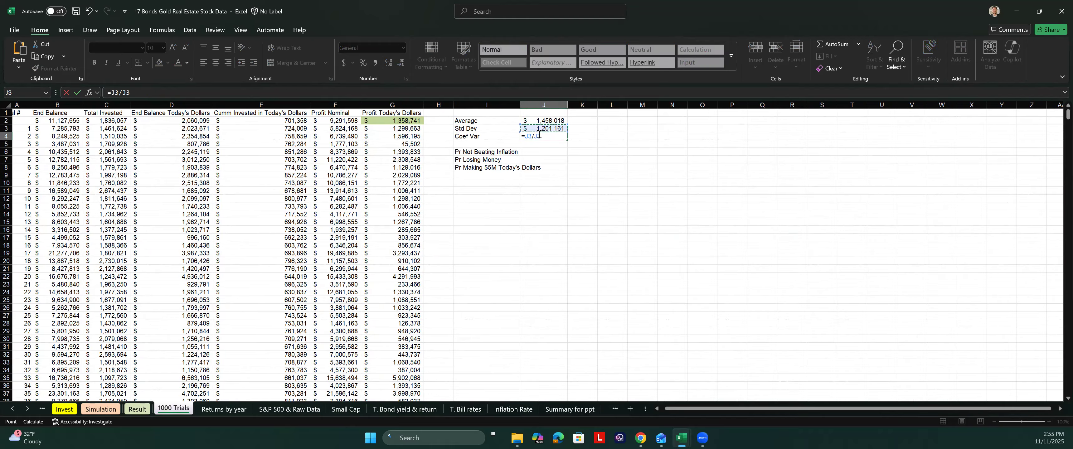
pyautogui.hotkey('ctrl', 'Return')
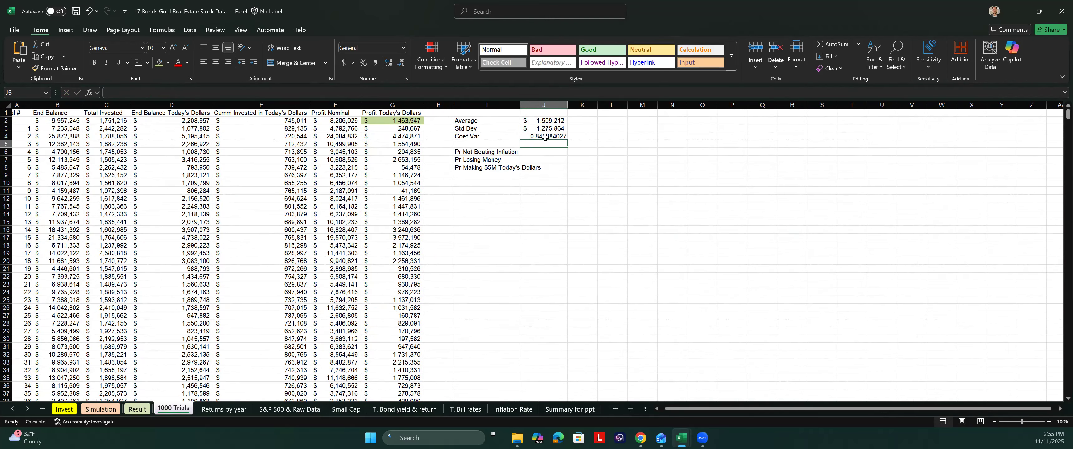
pyautogui.click(362, 65)
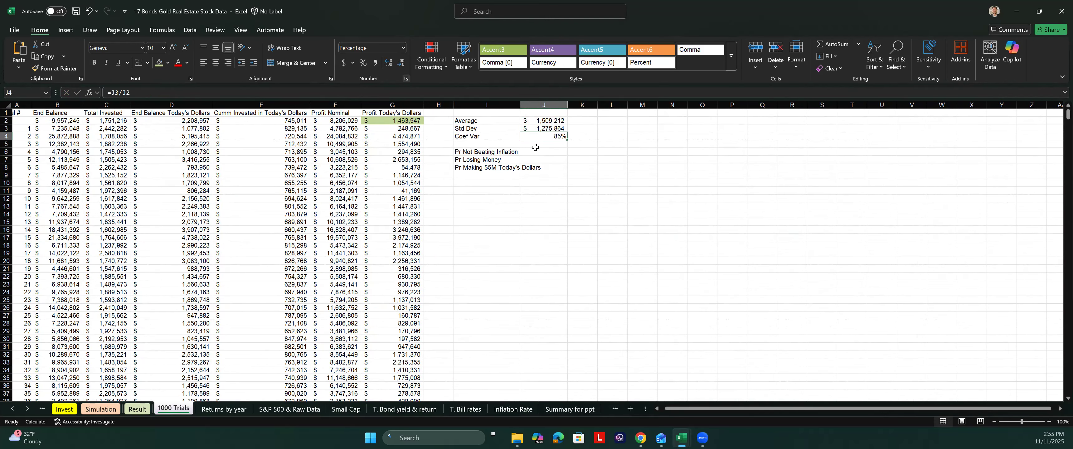
# - Begin a COUNTIF formula in J6 for the probability of not beating inflation
pyautogui.click(539, 152)
pyautogui.write('=')
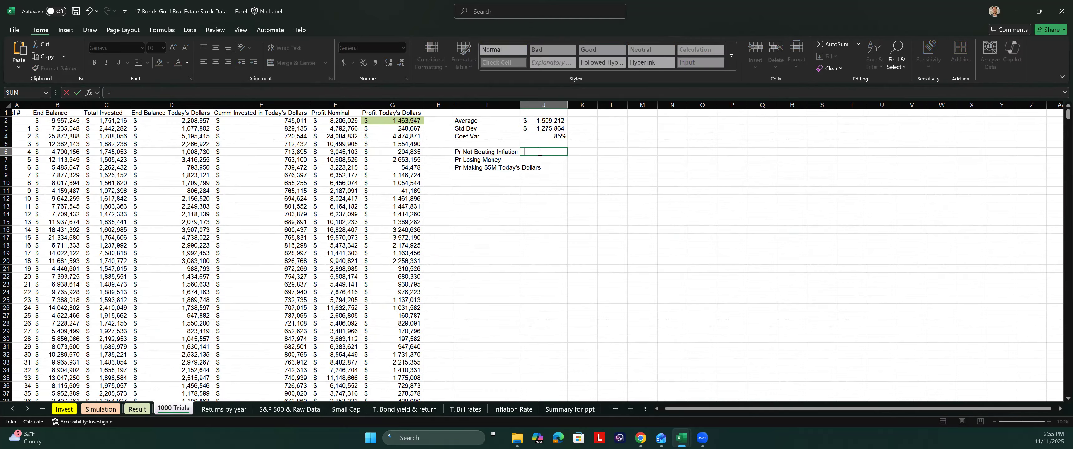
pyautogui.write('coun')
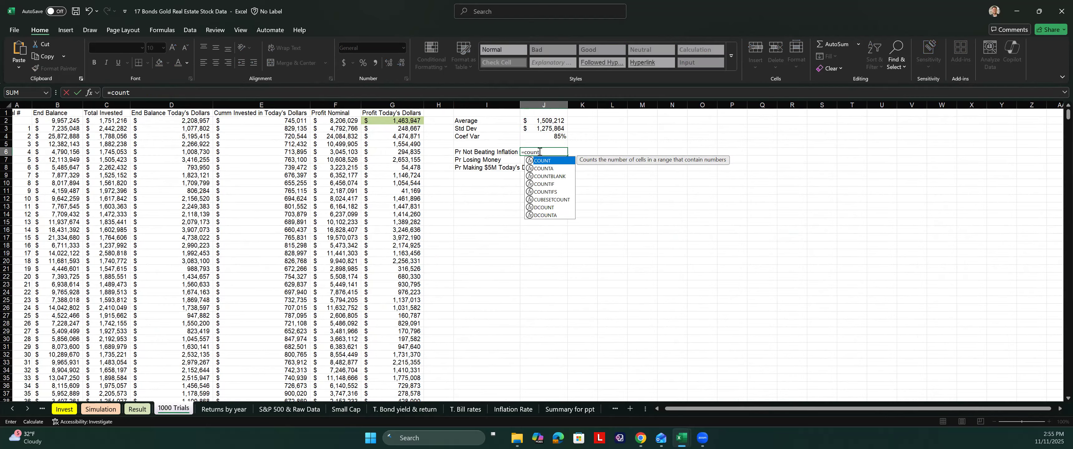
pyautogui.write('t')
pyautogui.press('Tab')
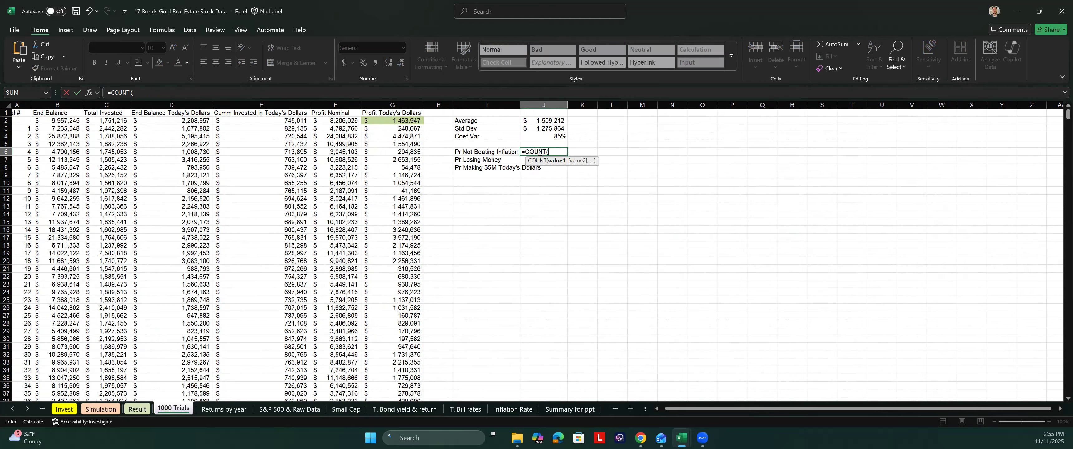
pyautogui.press('BackSpace')
pyautogui.write('ig')
pyautogui.press('BackSpace')
pyautogui.write('f(')
pyautogui.press('Return')
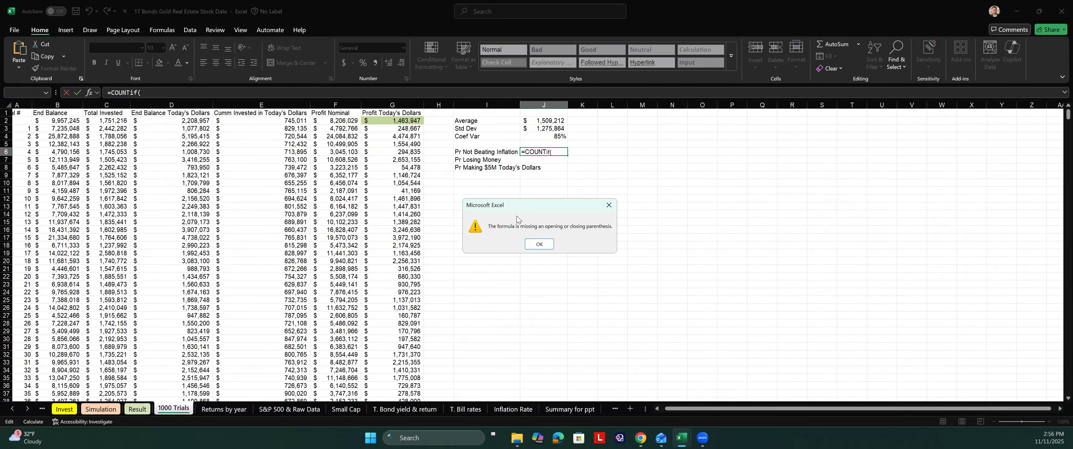
pyautogui.click(539, 243)
# - Complete the COUNTIF with the range G3:G1002 and the criterion "<0"
pyautogui.click(558, 151)
pyautogui.click(399, 127)
pyautogui.hotkey('ctrl', 'shift', 'Down')
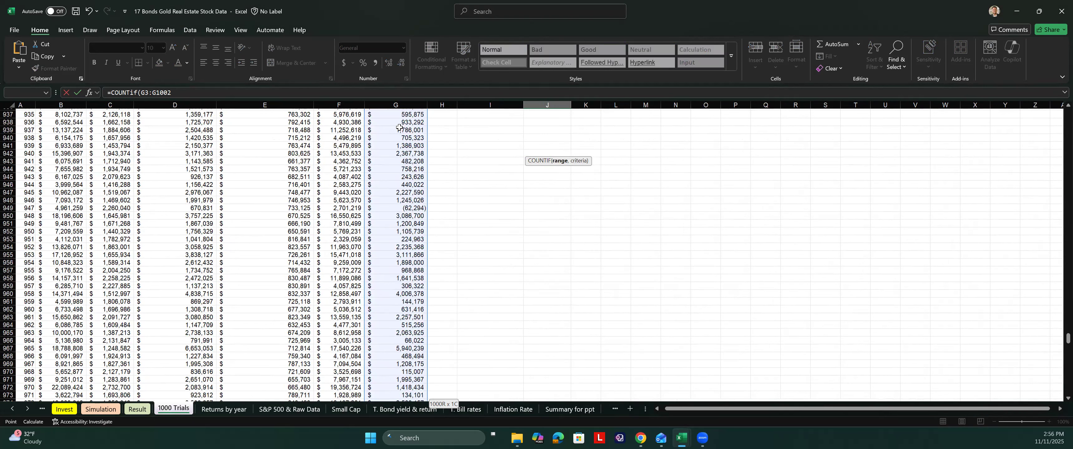
pyautogui.write(',"<0')
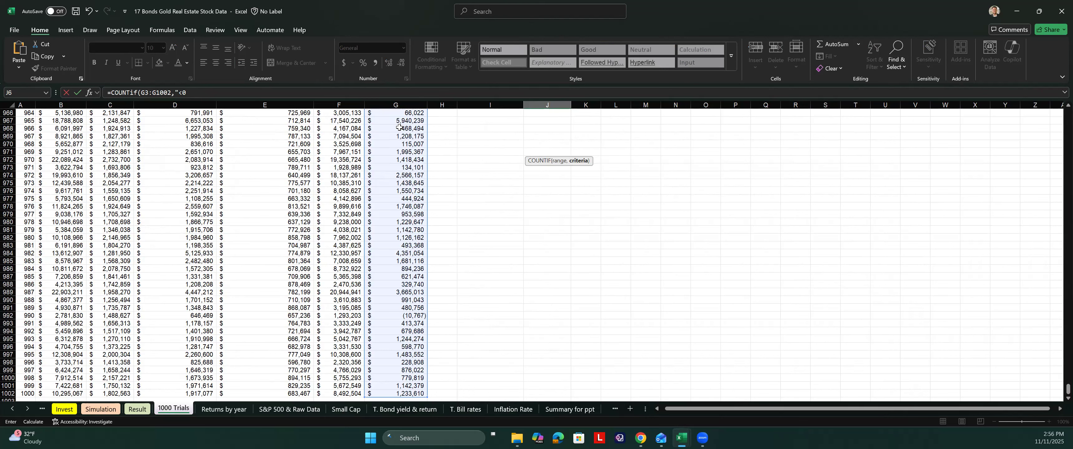
pyautogui.write('")')
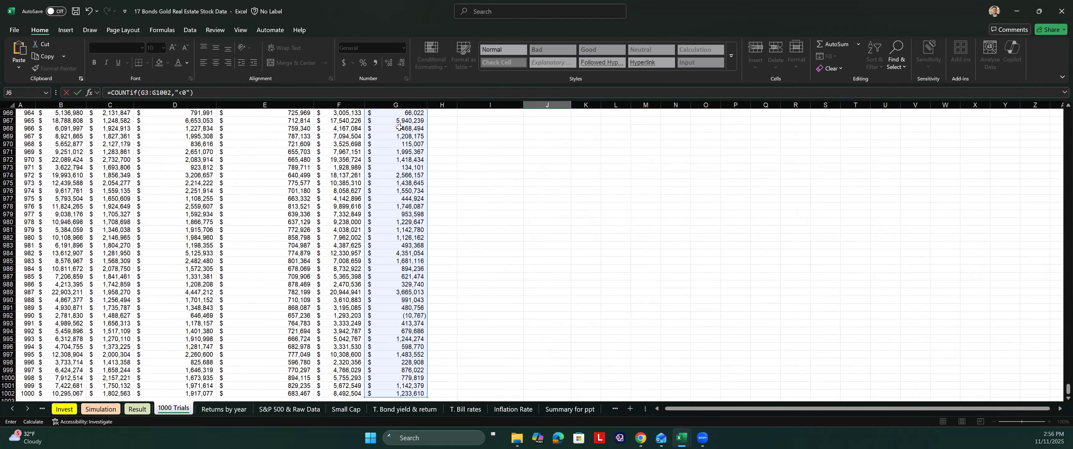
# - Divide the COUNTIF in J6 by COUNTA(G3:G1002) and enter the completed probability formula
pyautogui.write('/coun')
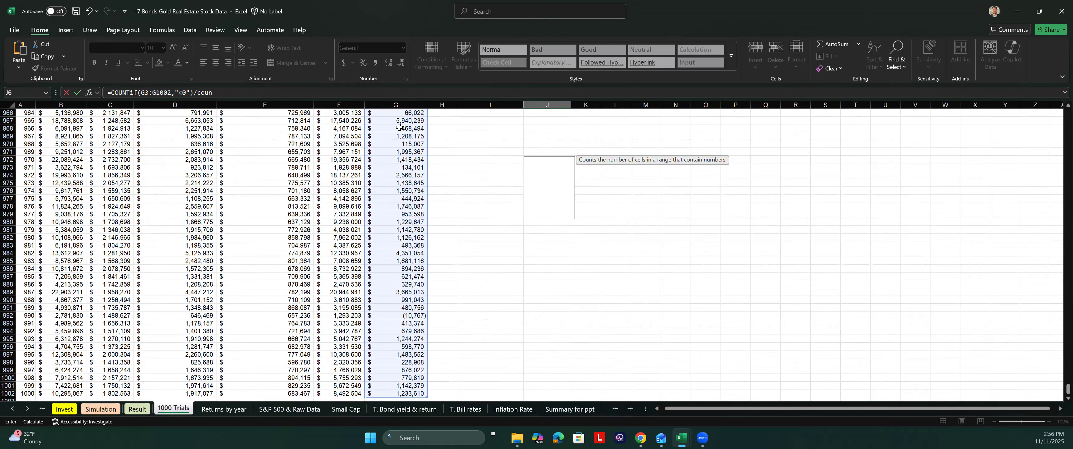
pyautogui.write('ta(')
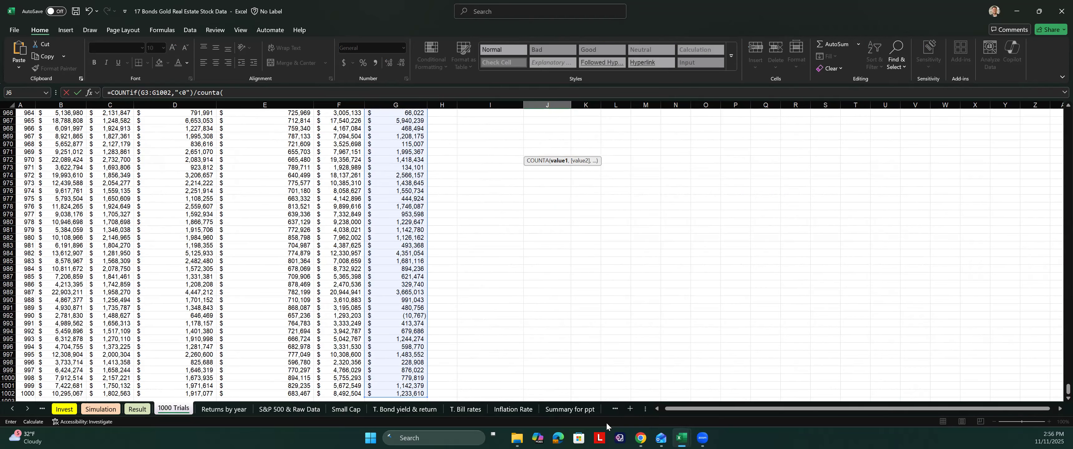
pyautogui.click(415, 394)
pyautogui.hotkey('ctrl', 'shift', 'Up')
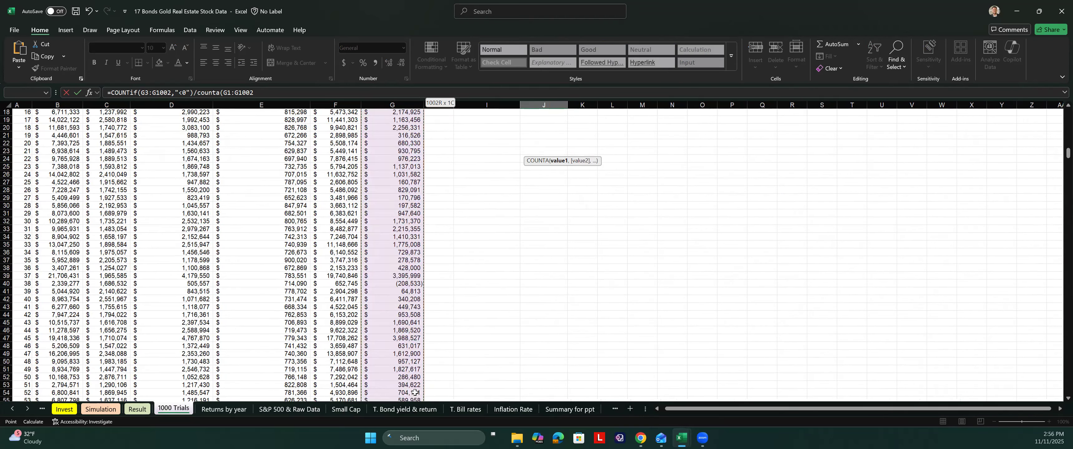
pyautogui.hotkey('shift', 'Down')
pyautogui.hotkey('shift', 'Down')
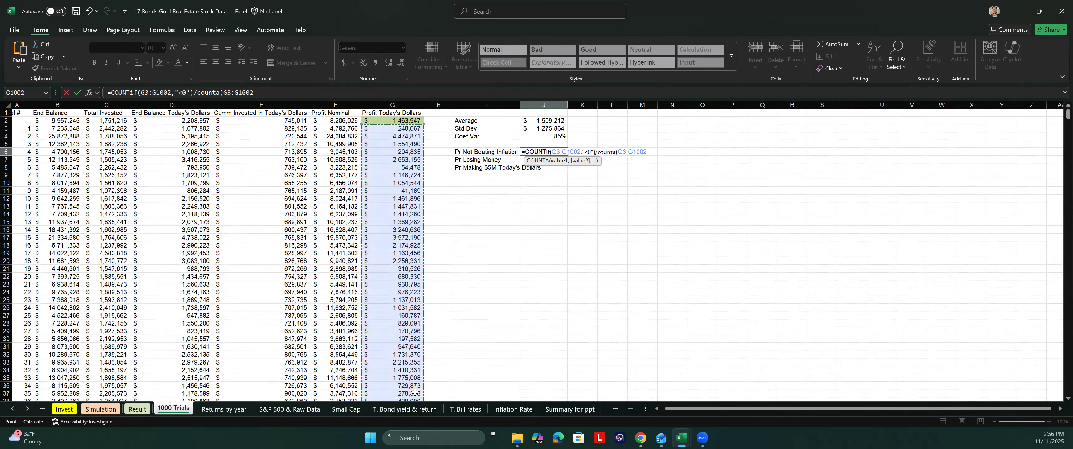
pyautogui.press('Return')
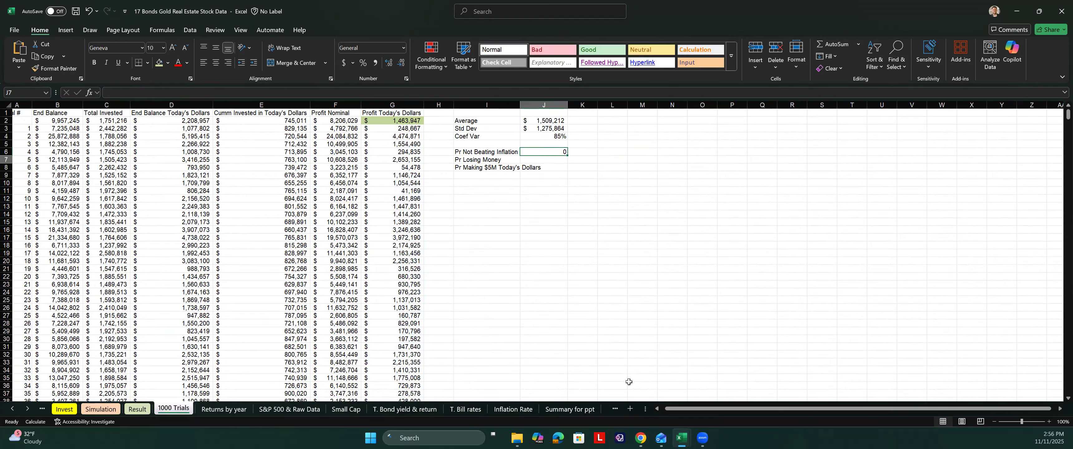
# - Format the probability of not beating inflation in J6 as a percentage
pyautogui.click(559, 153)
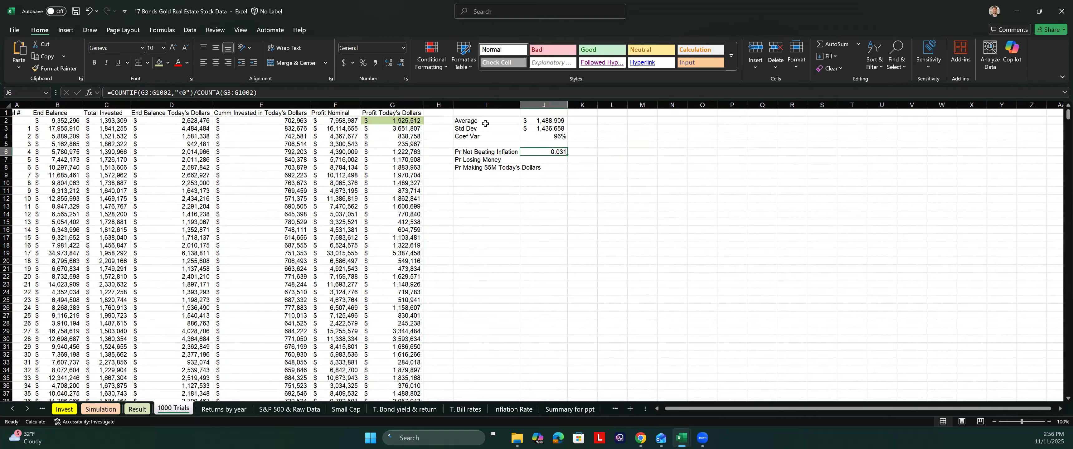
pyautogui.click(351, 64)
pyautogui.click(362, 63)
pyautogui.click(542, 159)
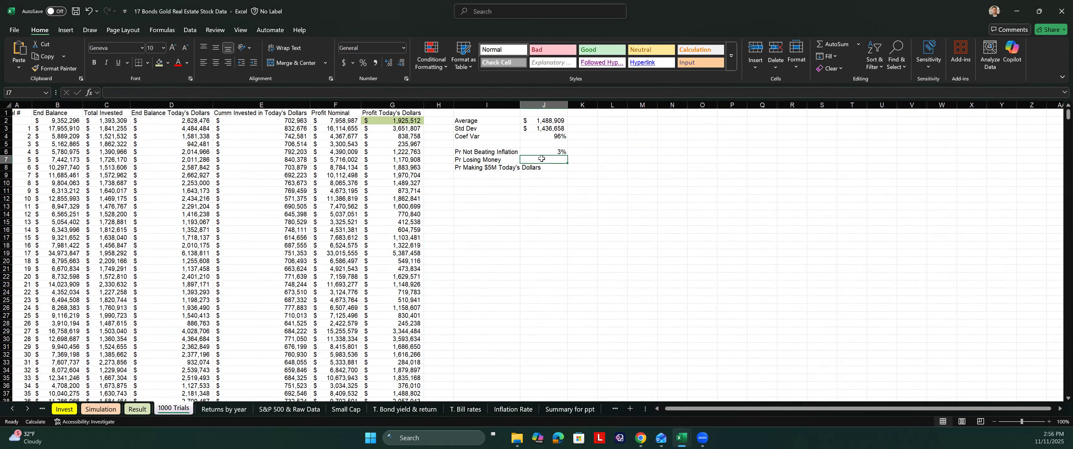
pyautogui.write('=')
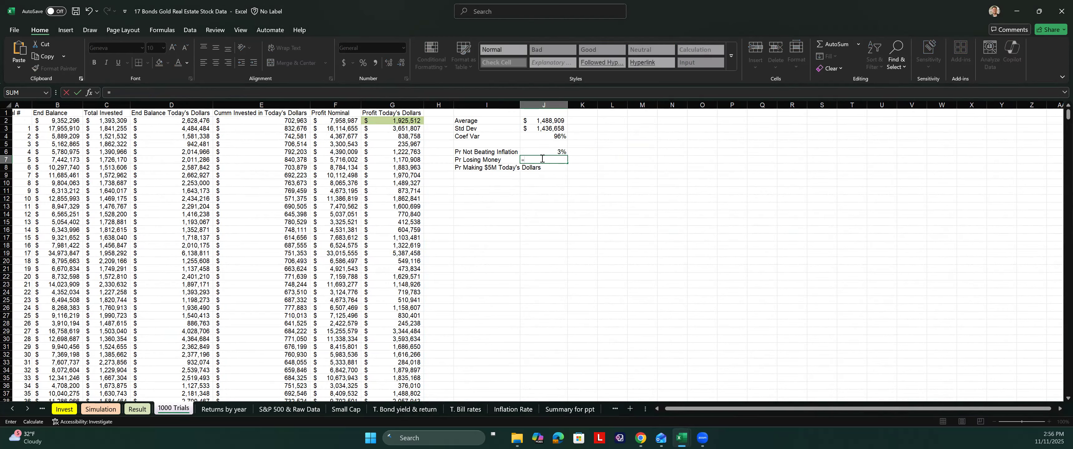
pyautogui.press('Escape')
# - Reuse the J6 formula in J7 with both ranges changed to F3:F1002, and format J7 as a percentage
pyautogui.doubleClick(549, 153)
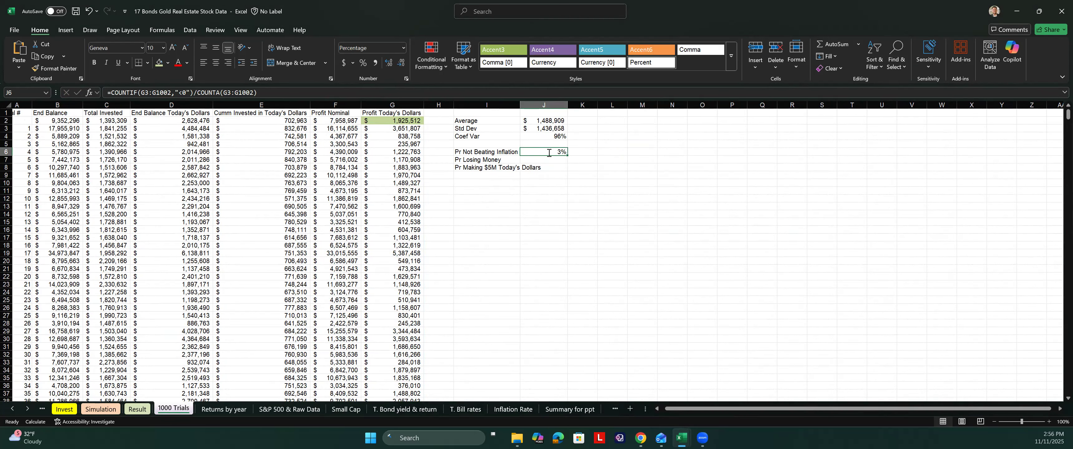
pyautogui.moveTo(667, 152); pyautogui.dragTo(517, 152)
pyautogui.hotkey('ctrl', 'c')
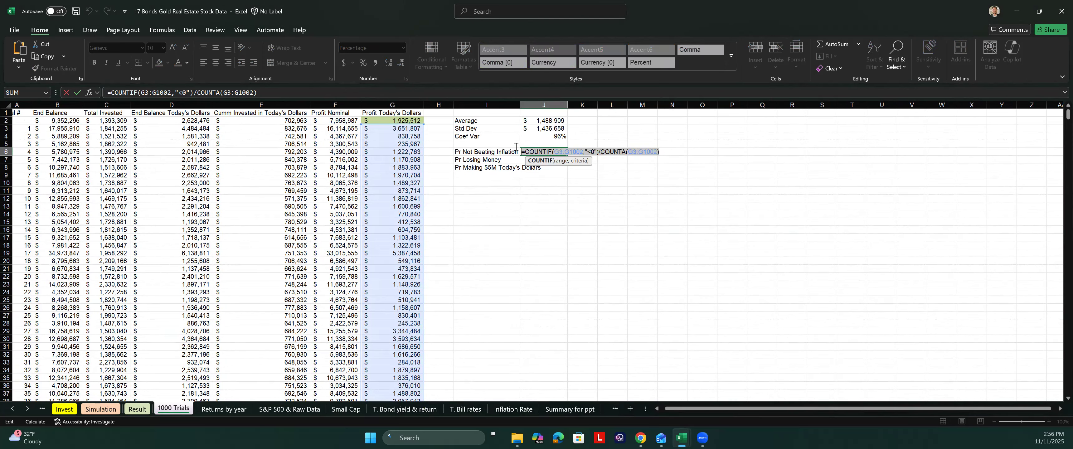
pyautogui.press('Escape')
pyautogui.click(530, 161)
pyautogui.hotkey('ctrl', 'v')
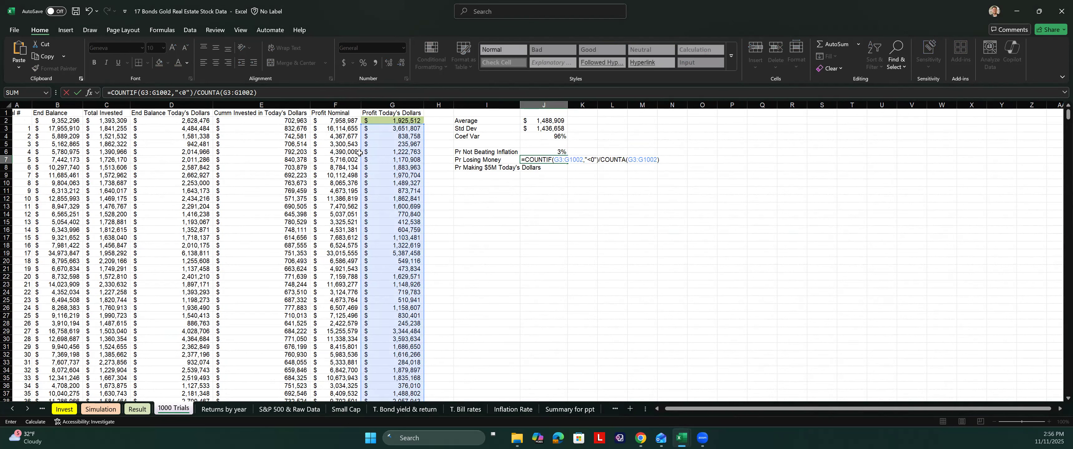
pyautogui.moveTo(361, 159); pyautogui.dragTo(352, 160)
pyautogui.moveTo(425, 149); pyautogui.dragTo(351, 154)
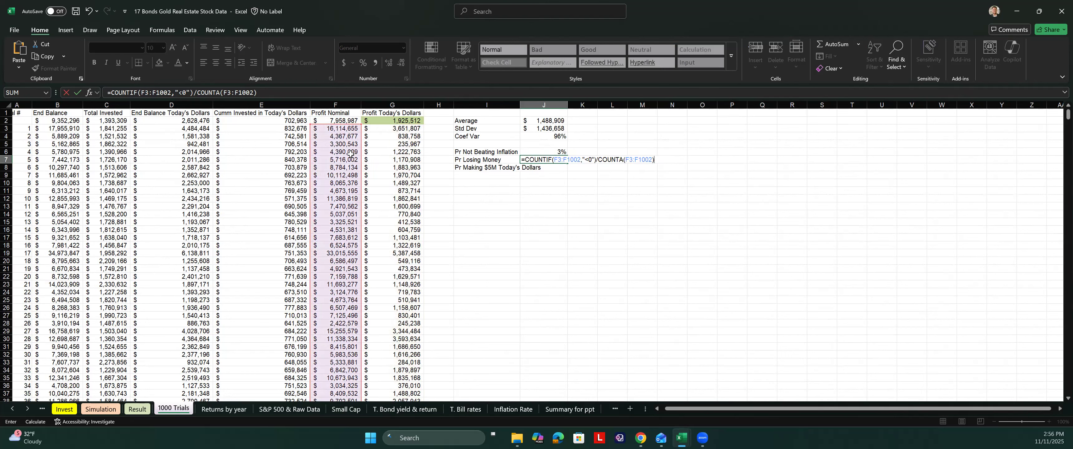
pyautogui.press('Return')
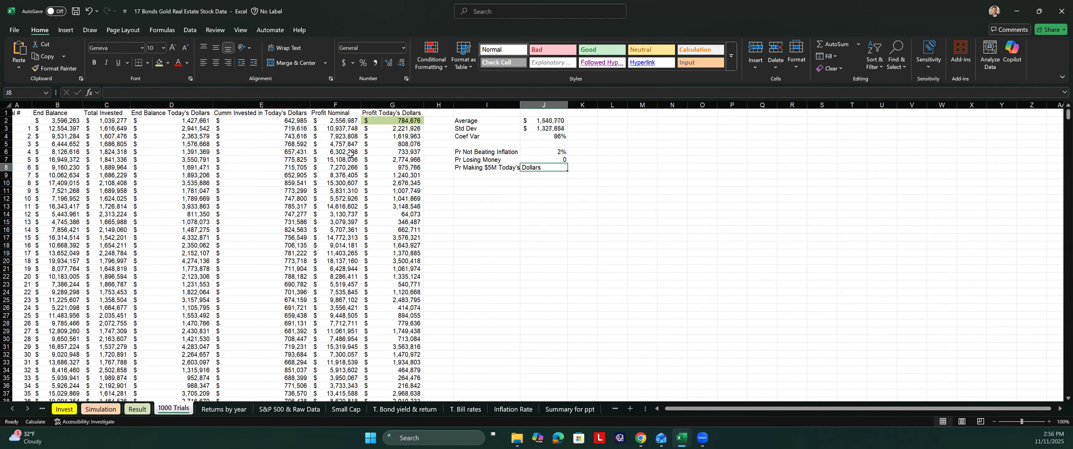
pyautogui.click(542, 159)
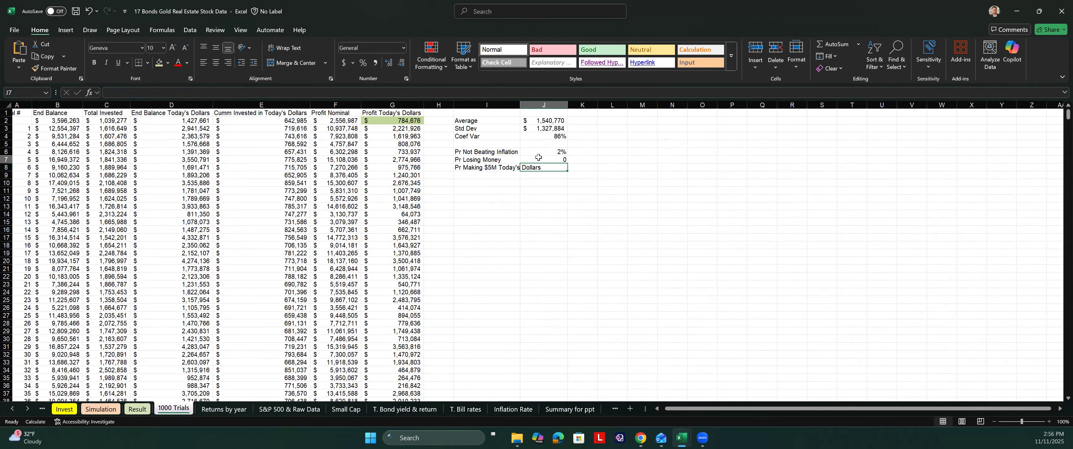
pyautogui.click(363, 63)
# - Show extra decimal places in J7 to inspect the probability of losing money, and reduce them back to a whole percentage
pyautogui.click(388, 64)
pyautogui.click(388, 63)
pyautogui.click(389, 65)
pyautogui.click(390, 67)
pyautogui.click(390, 67)
pyautogui.click(390, 66)
pyautogui.click(390, 67)
pyautogui.click(390, 67)
pyautogui.click(401, 66)
pyautogui.click(402, 66)
pyautogui.click(401, 66)
pyautogui.click(401, 66)
pyautogui.click(401, 66)
pyautogui.click(401, 66)
pyautogui.click(401, 65)
pyautogui.click(401, 65)
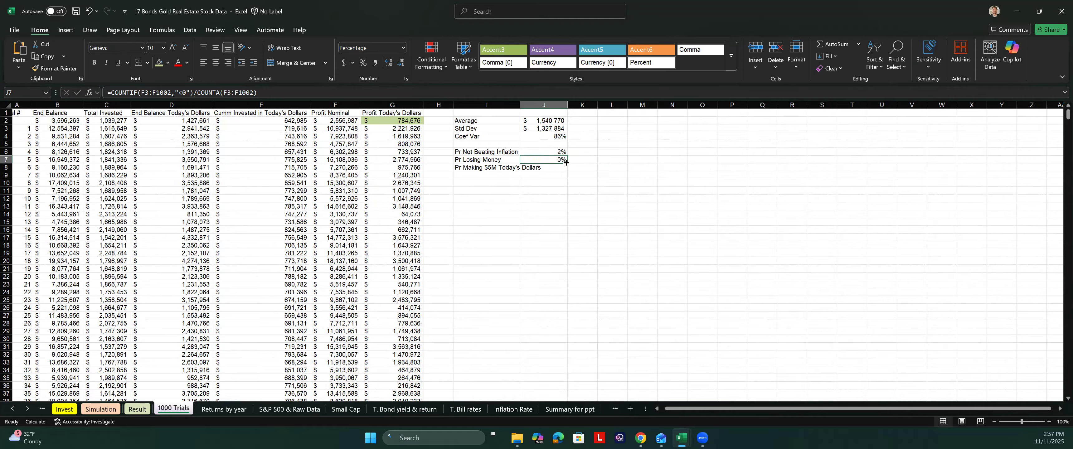
# - Copy the formula text from J6 into J8 for the probability of making $5M in today's dollars
pyautogui.click(557, 165)
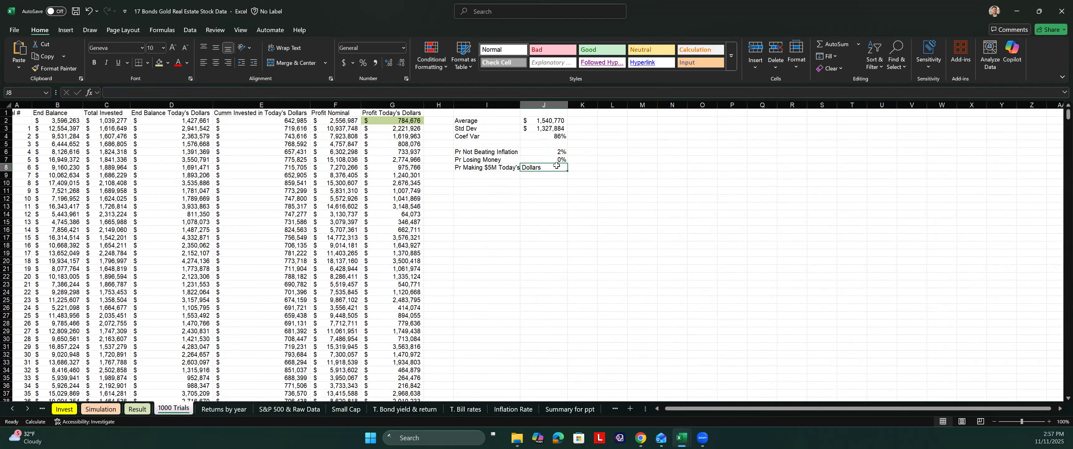
pyautogui.doubleClick(551, 154)
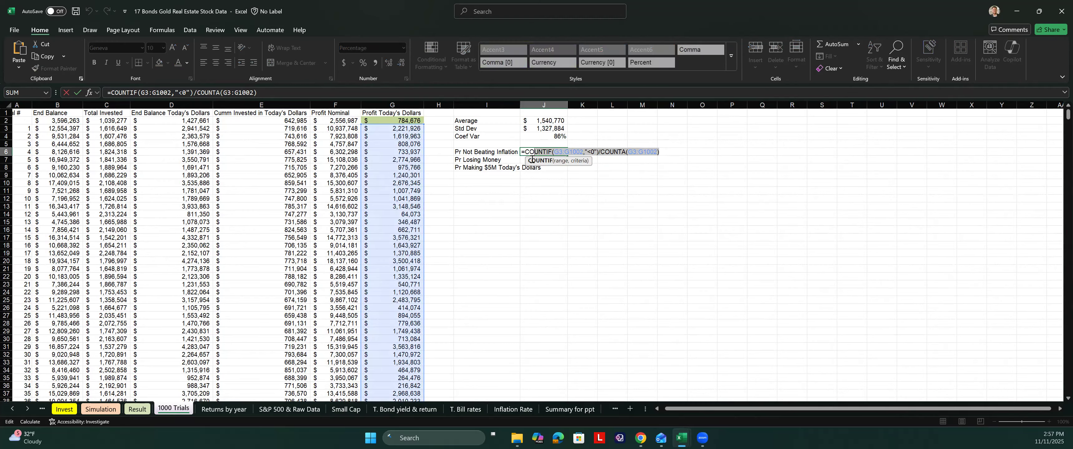
pyautogui.hotkey('ctrl', 'Return')
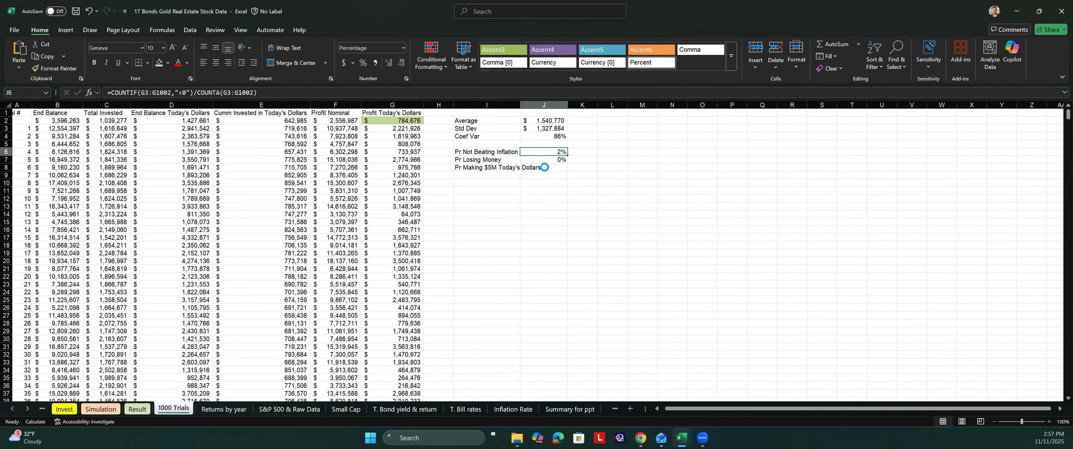
pyautogui.doubleClick(548, 168)
pyautogui.hotkey('ctrl', 'v')
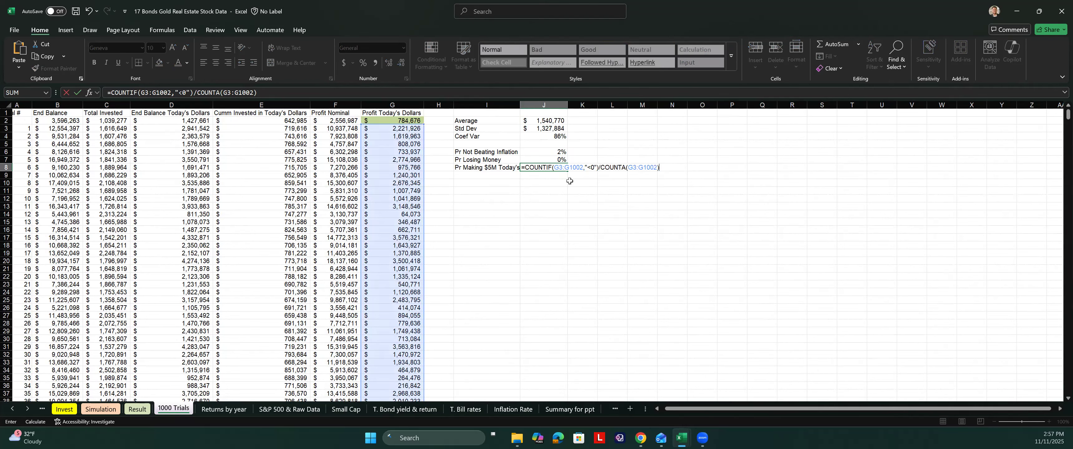
# - Change the COUNTIF criterion in J8 to ">5000000" and format the result as a percentage
pyautogui.click(592, 169)
pyautogui.press('BackSpace')
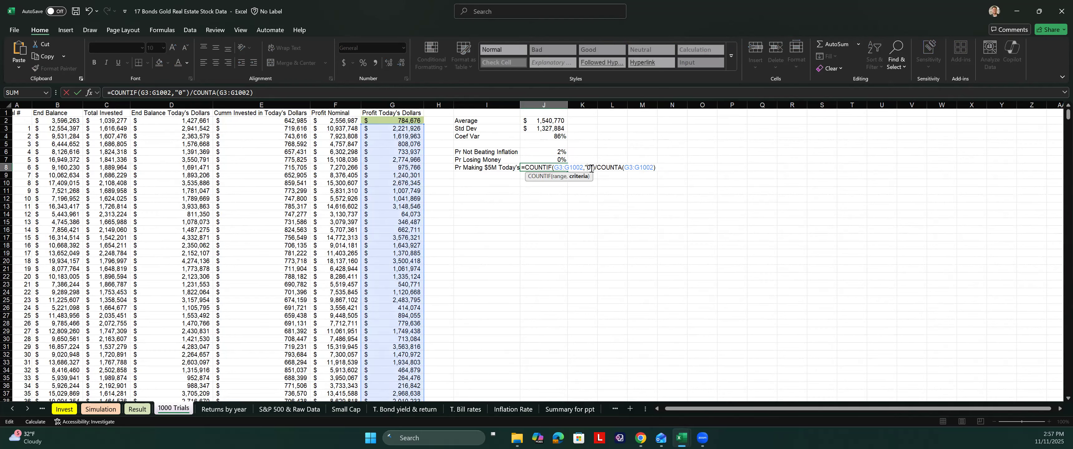
pyautogui.write('>500000')
pyautogui.press('Return')
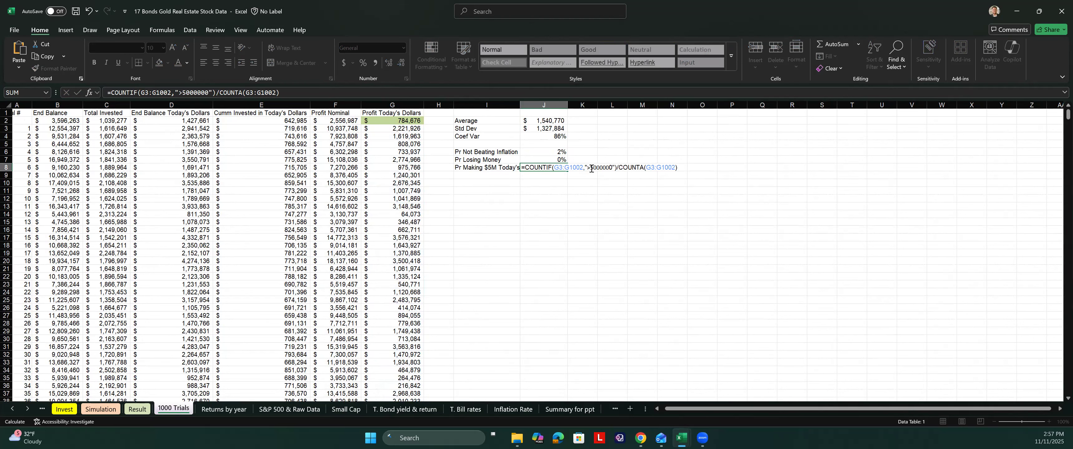
pyautogui.press('Return')
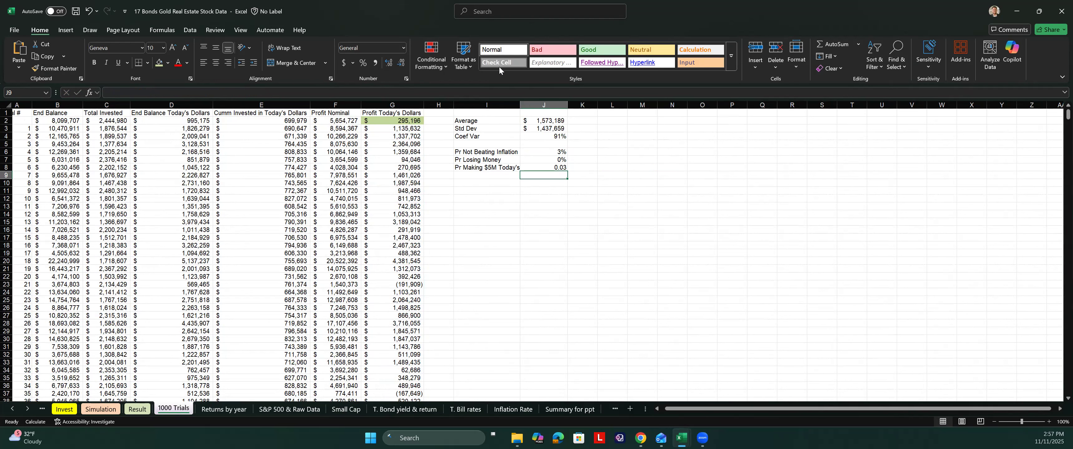
pyautogui.press('Up')
pyautogui.click(363, 63)
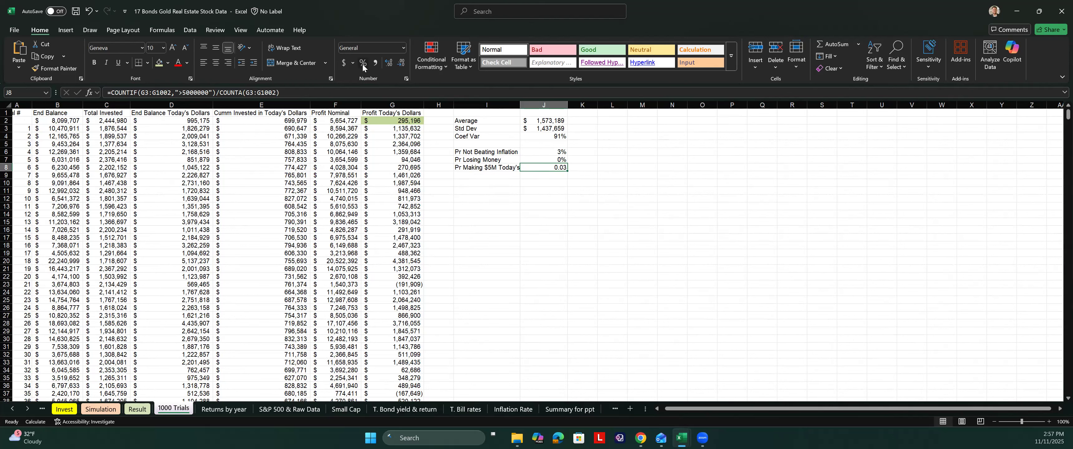
# - Format the three probabilities in J6:J8 as percentages with one decimal place
pyautogui.moveTo(554, 152); pyautogui.dragTo(554, 168)
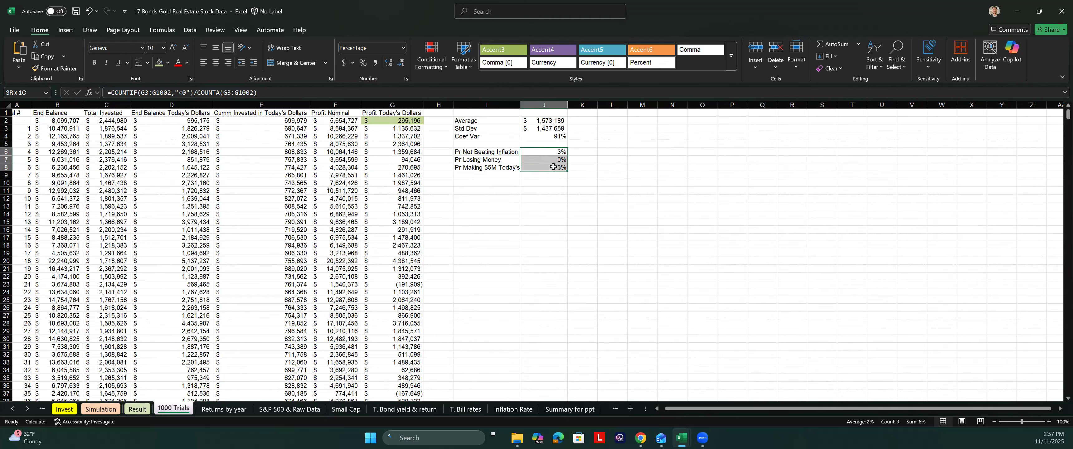
pyautogui.click(389, 63)
pyautogui.click(389, 64)
pyautogui.click(389, 64)
pyautogui.click(398, 65)
pyautogui.click(399, 64)
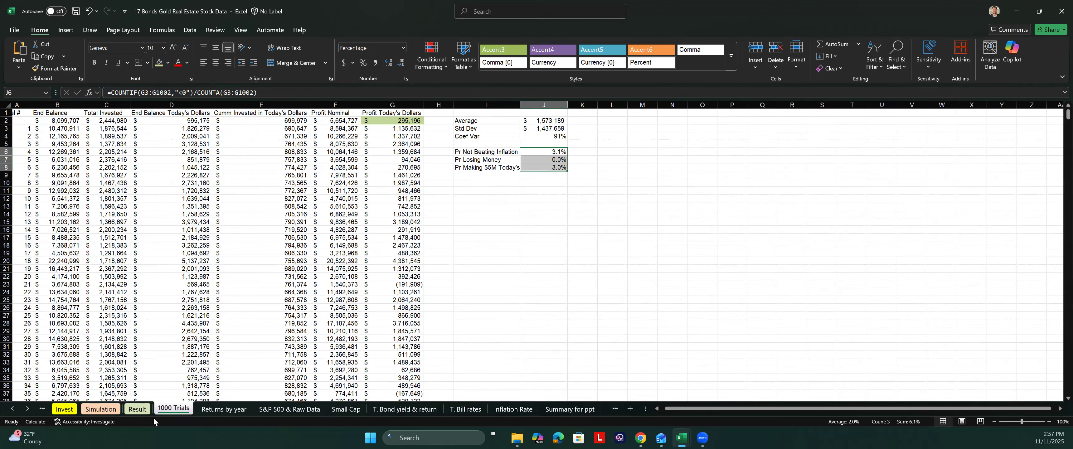